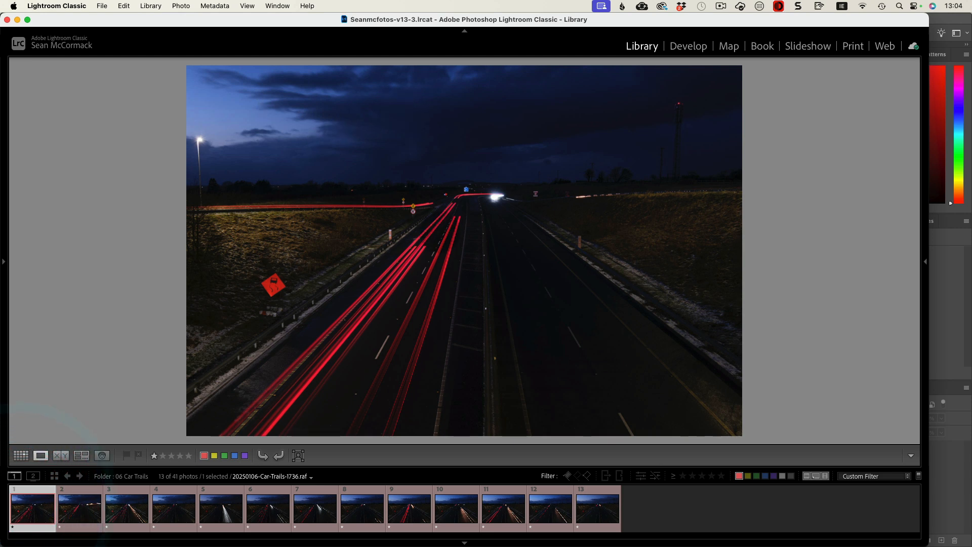
# Select all thirteen car-trail photos in the filmstrip and open them as layers in Photoshop.
pyautogui.click(598, 508)
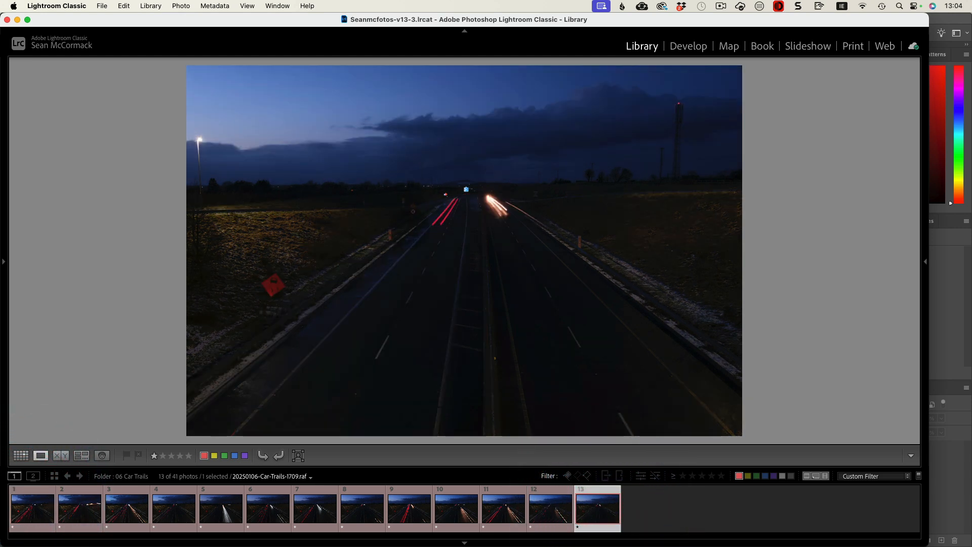
pyautogui.click(45, 501)
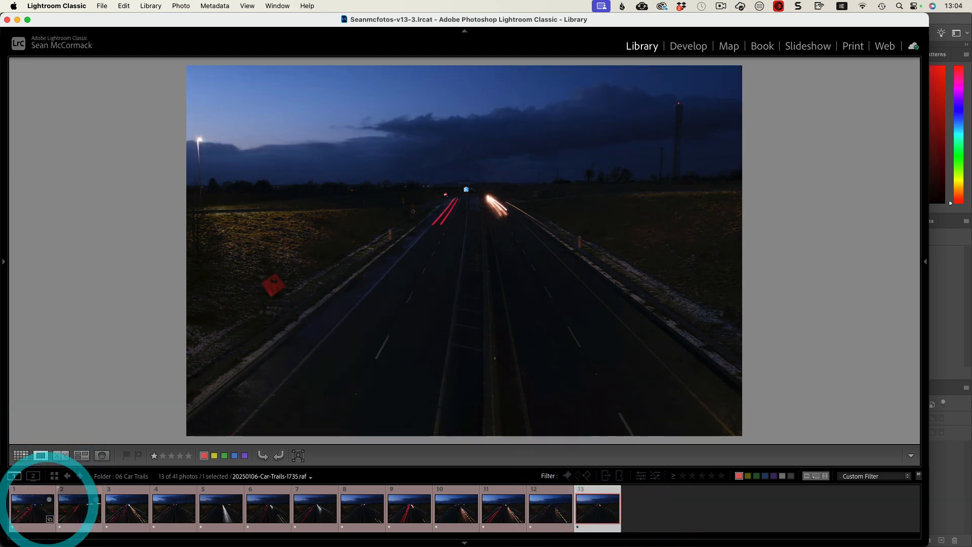
pyautogui.keyDown('shift'); pyautogui.click(35, 489); pyautogui.keyUp('shift')
pyautogui.keyDown('shift'); pyautogui.click(601, 505); pyautogui.keyUp('shift')
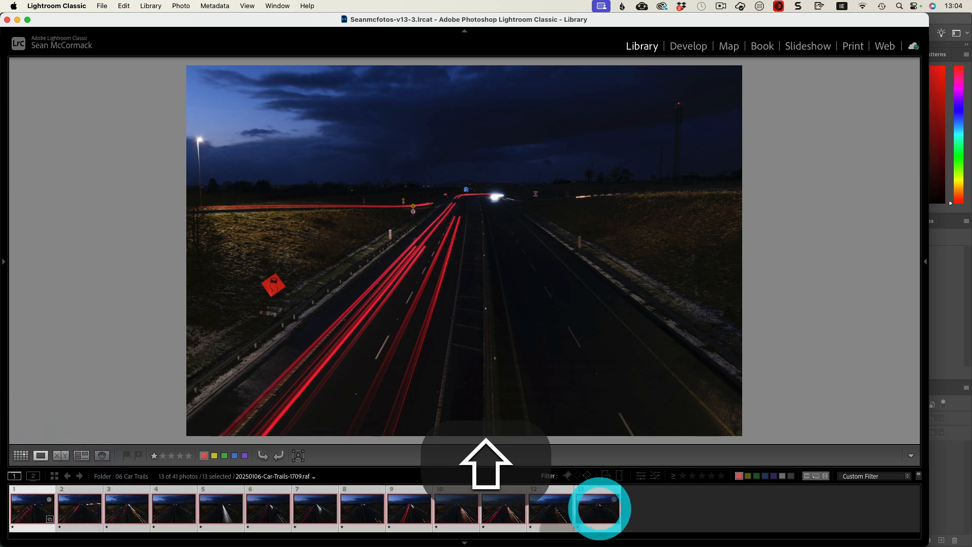
pyautogui.click(181, 7)
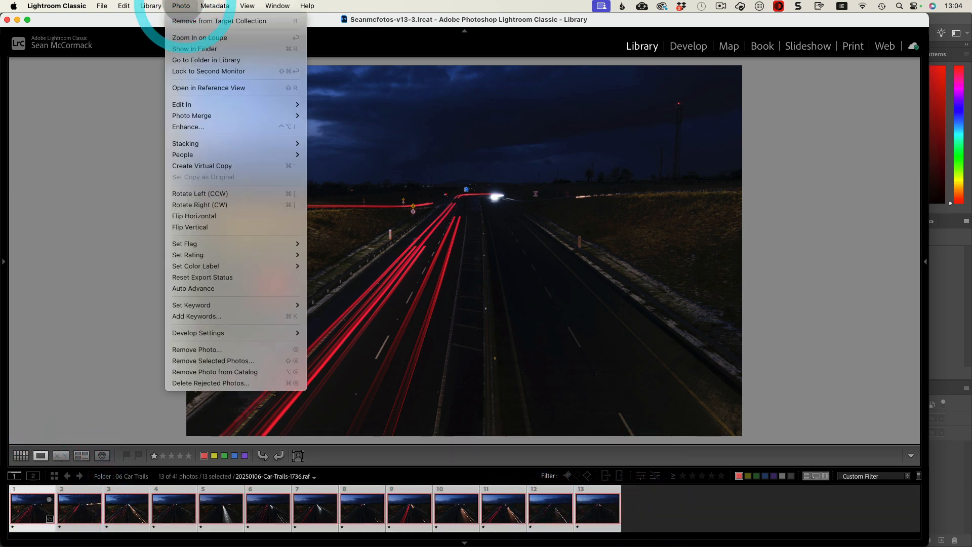
pyautogui.moveTo(263, 104)
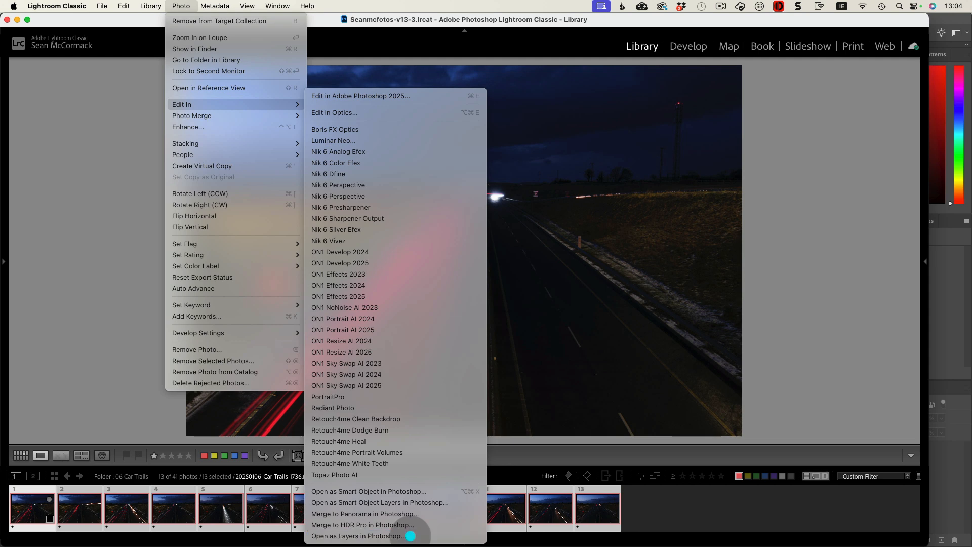
pyautogui.click(408, 536)
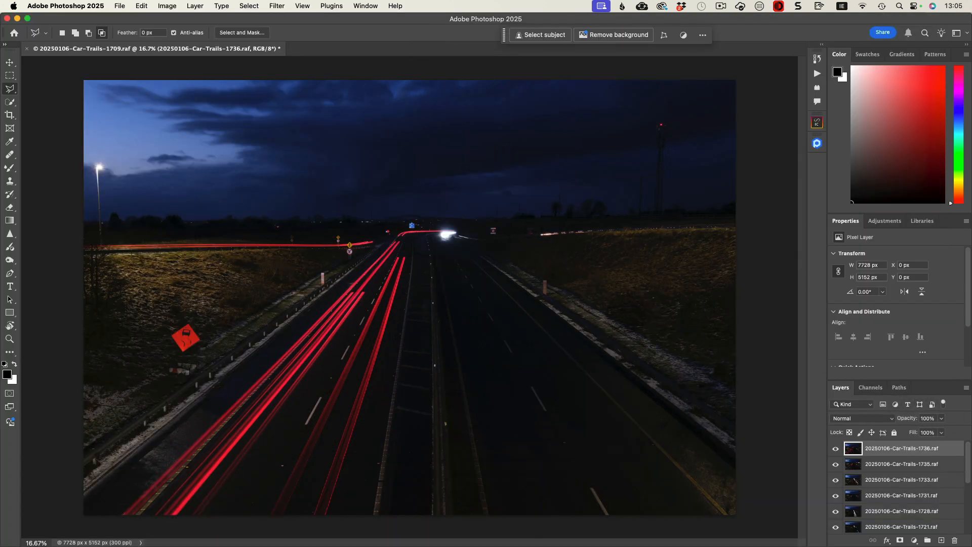
# Hide every layer above the bottom layer, 20250106-Car-Trails-1709.raf.
pyautogui.scroll(-5, 921, 456)
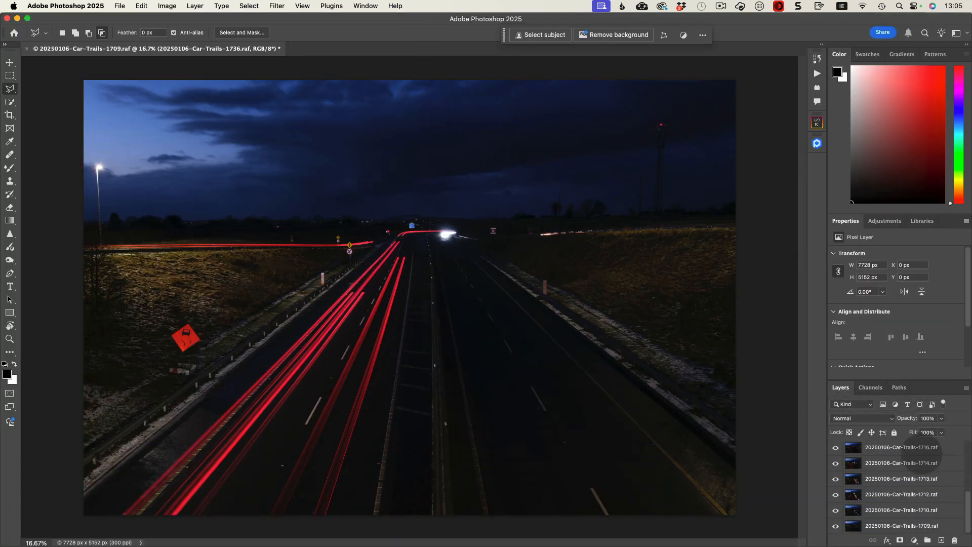
pyautogui.scroll(5, 921, 462)
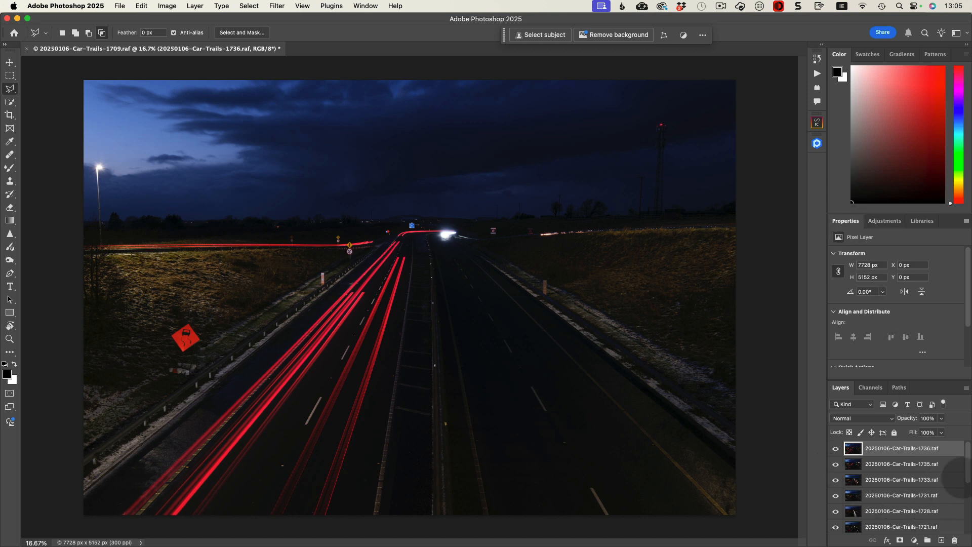
pyautogui.click(836, 448)
pyautogui.click(837, 464)
pyautogui.click(836, 481)
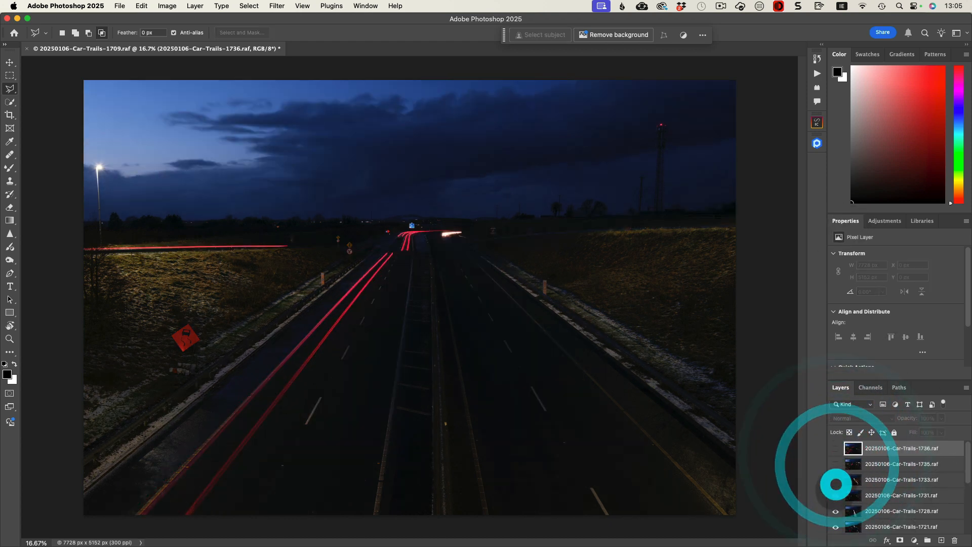
pyautogui.click(837, 497)
pyautogui.scroll(-3, 839, 500)
pyautogui.click(836, 467)
pyautogui.click(837, 482)
pyautogui.click(836, 498)
pyautogui.click(836, 514)
pyautogui.scroll(-3, 836, 516)
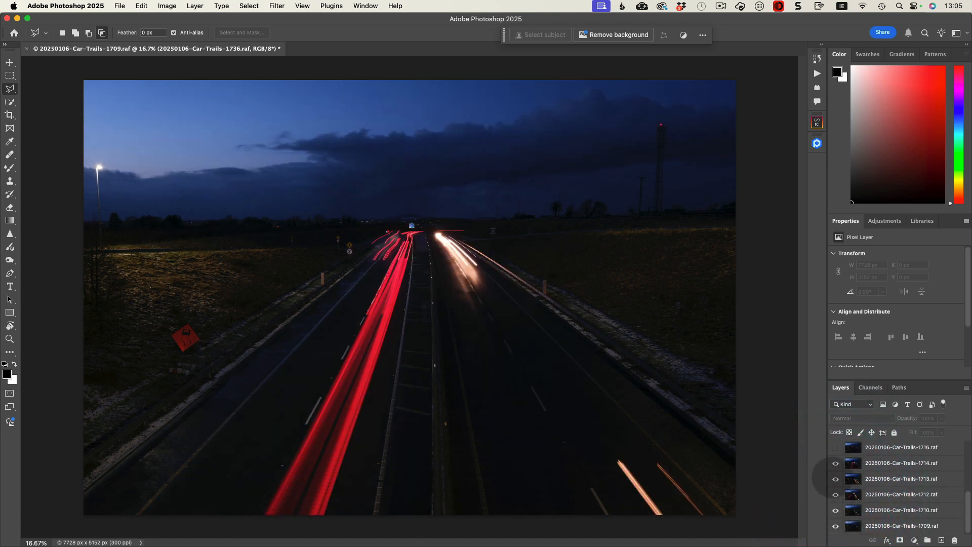
pyautogui.click(836, 463)
pyautogui.click(836, 479)
pyautogui.click(836, 494)
pyautogui.click(836, 510)
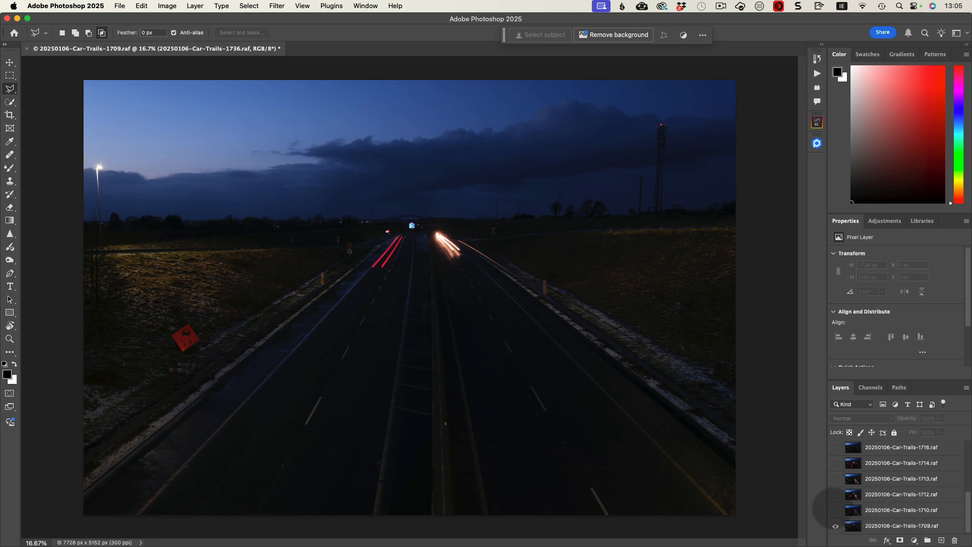
# Show the 20250106-Car-Trails-1710.raf layer and add a white layer mask to it.
pyautogui.click(836, 510)
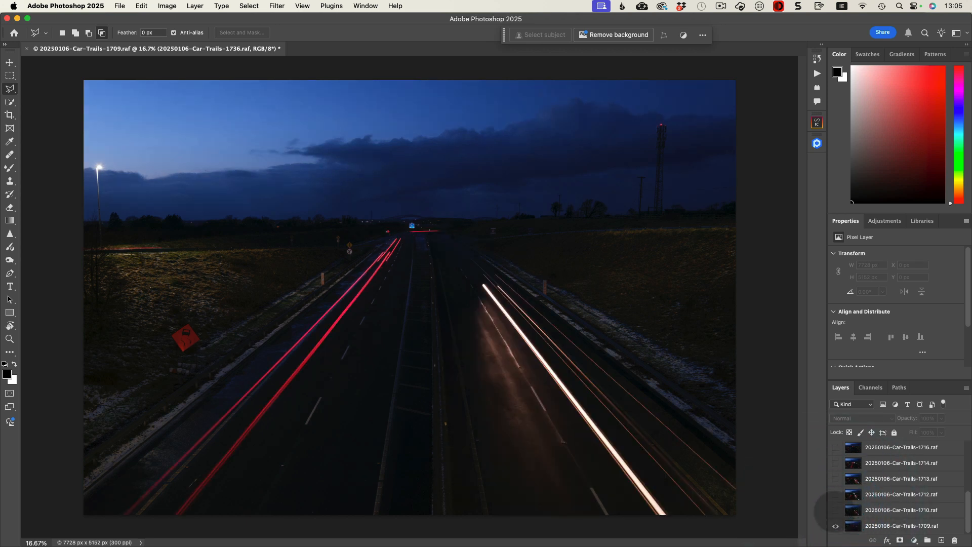
pyautogui.click(836, 510)
pyautogui.click(835, 510)
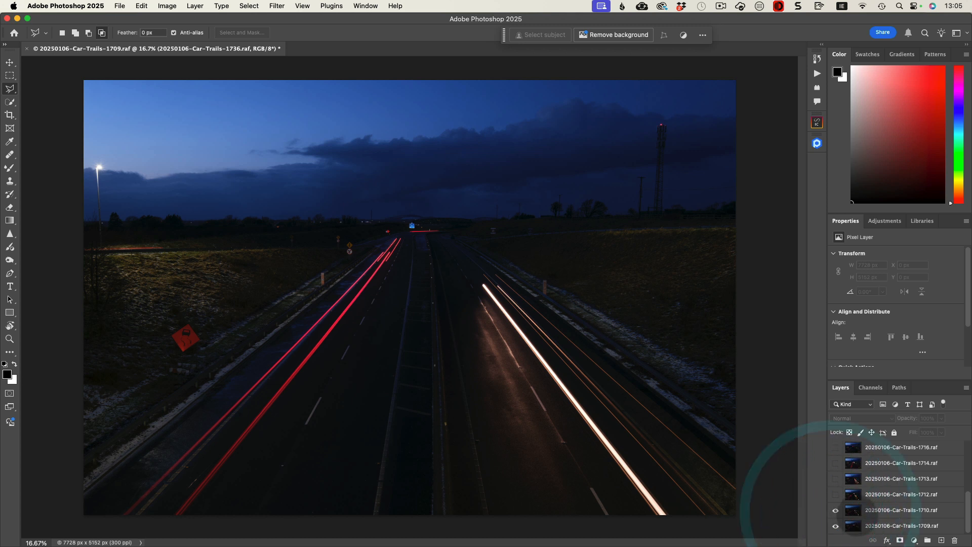
pyautogui.click(859, 510)
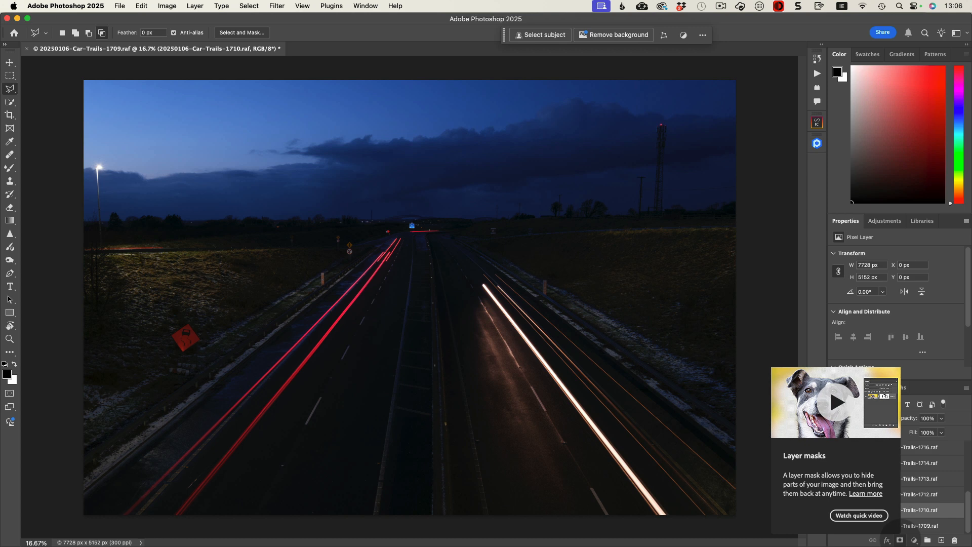
pyautogui.click(900, 539)
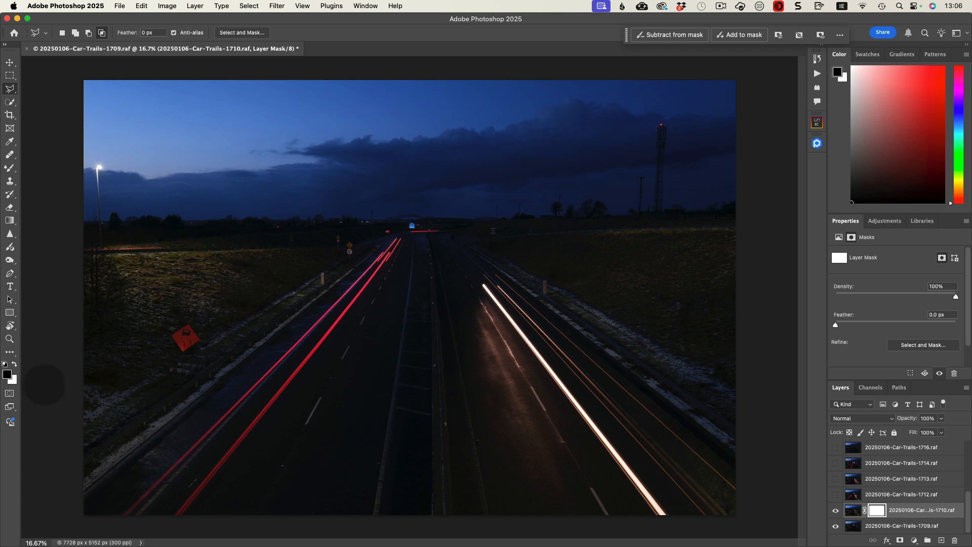
# Set up the Gradient tool in Gradient mode with the first Basics preset, running from black to white.
pyautogui.click(9, 221)
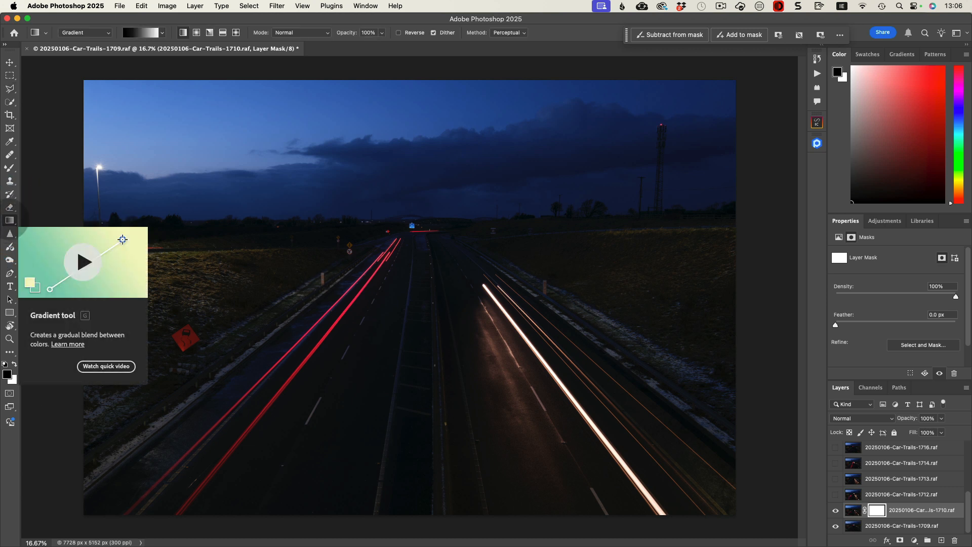
pyautogui.rightClick(9, 222)
pyautogui.click(34, 219)
pyautogui.click(85, 33)
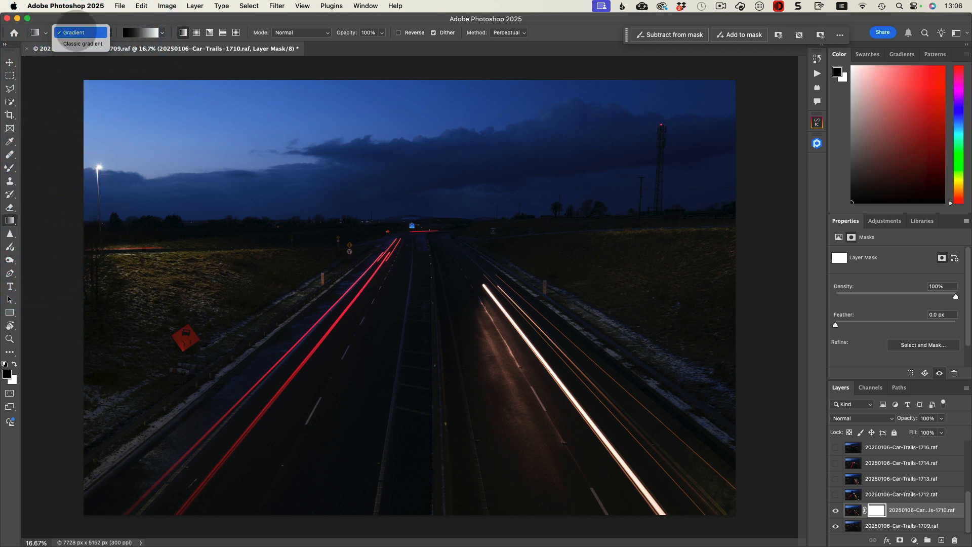
pyautogui.click(143, 35)
pyautogui.click(160, 33)
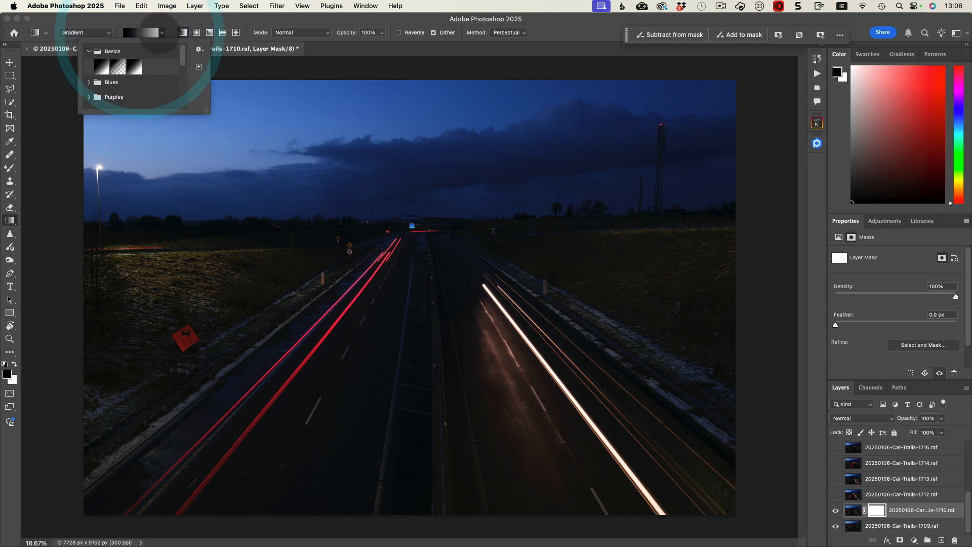
pyautogui.click(103, 68)
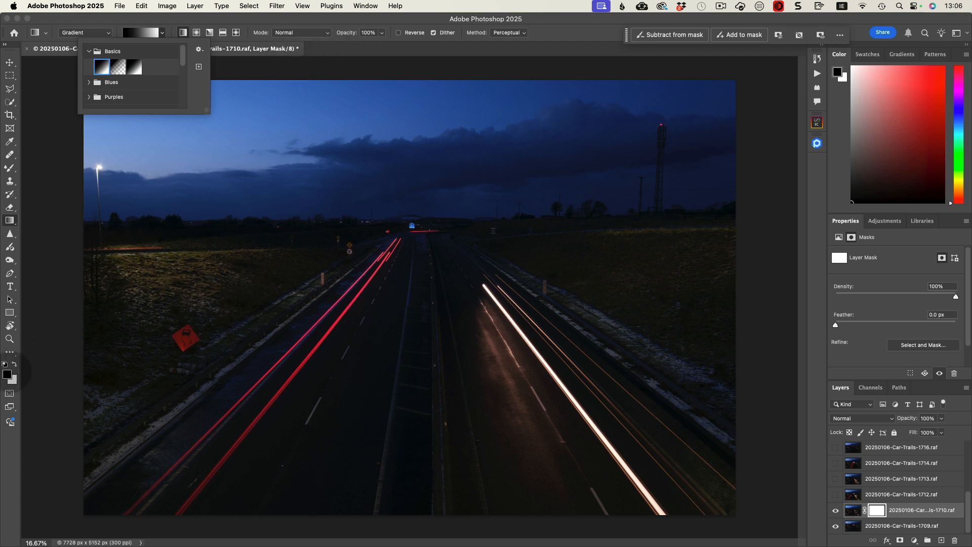
pyautogui.click(332, 51)
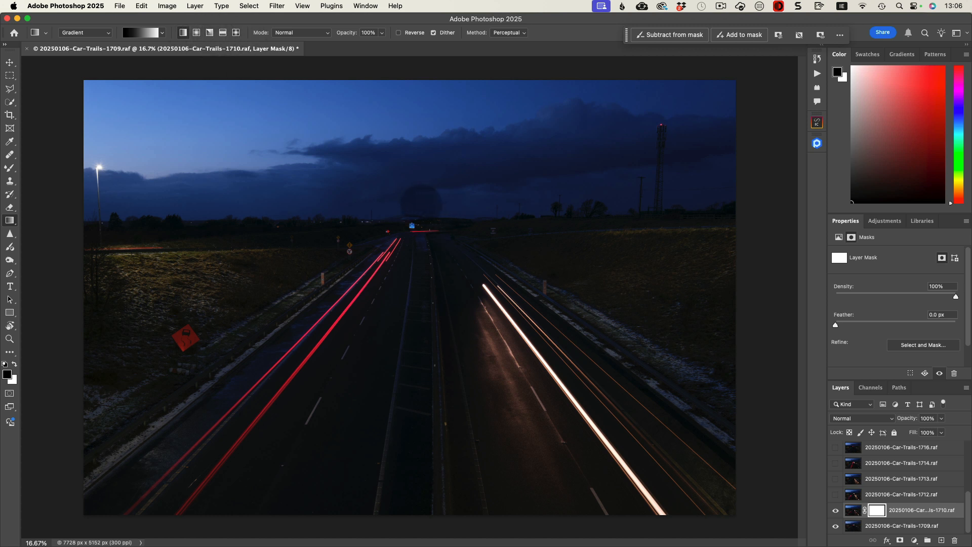
# Draw a short vertical gradient at the horizon on the 1710 layer's mask to hide its sky, and set the layer's blend mode to Lighten.
pyautogui.moveTo(422, 204); pyautogui.dragTo(422, 222)
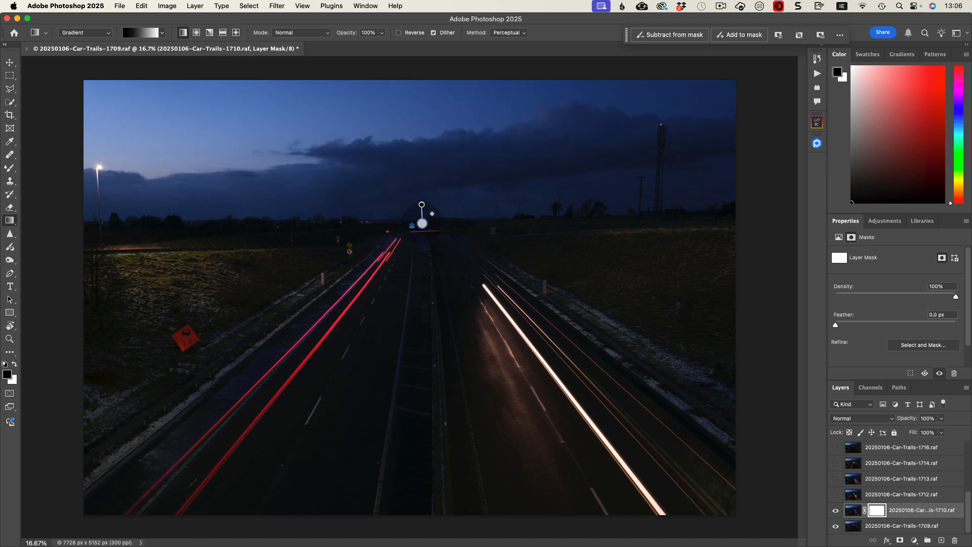
pyautogui.click(422, 224)
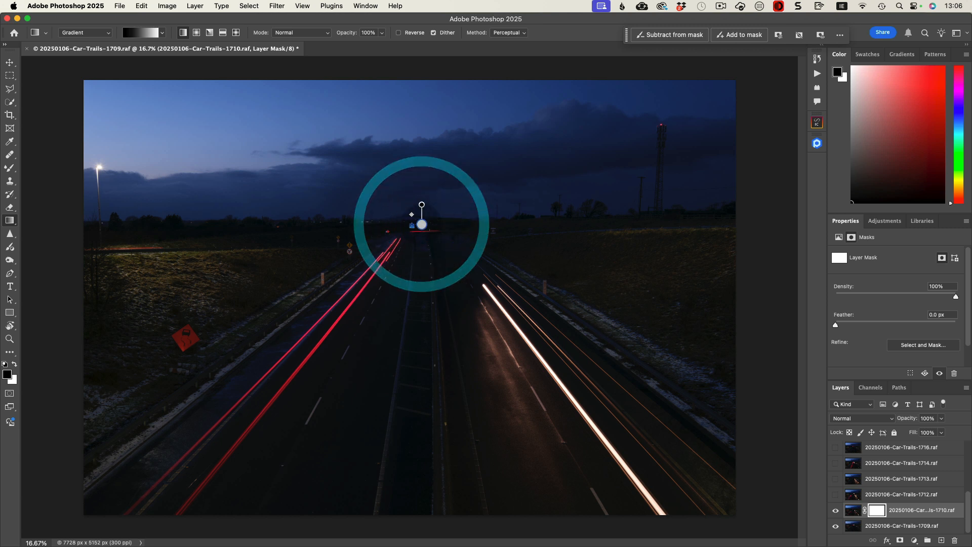
pyautogui.click(422, 224)
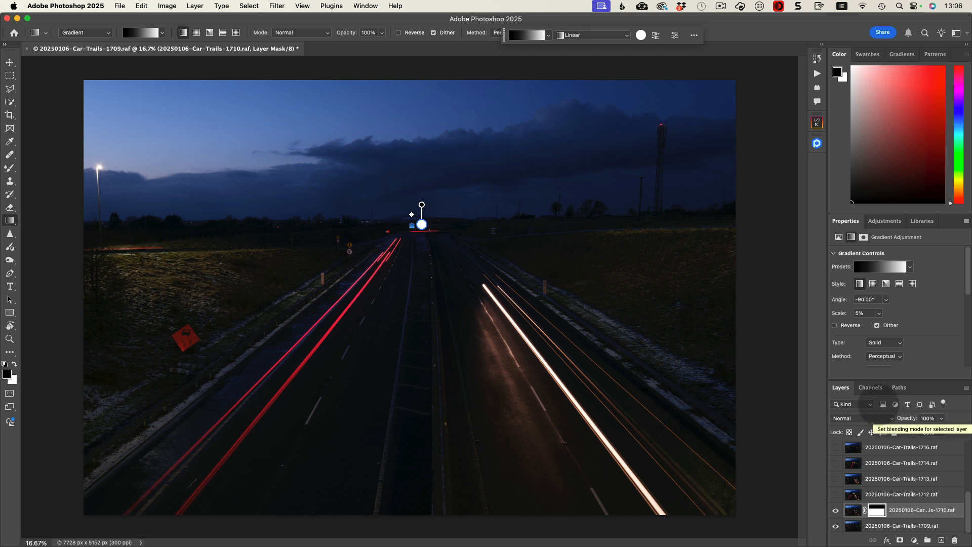
pyautogui.click(842, 418)
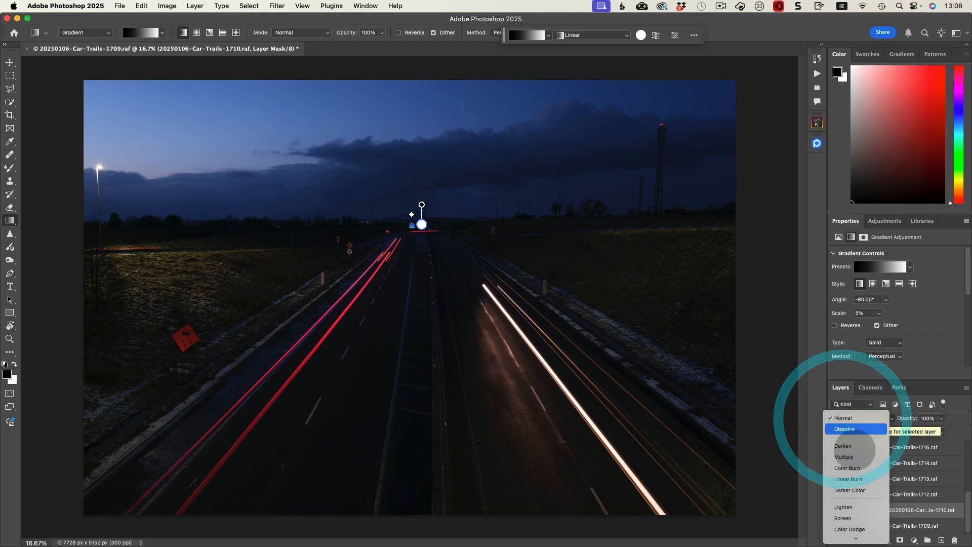
pyautogui.click(844, 507)
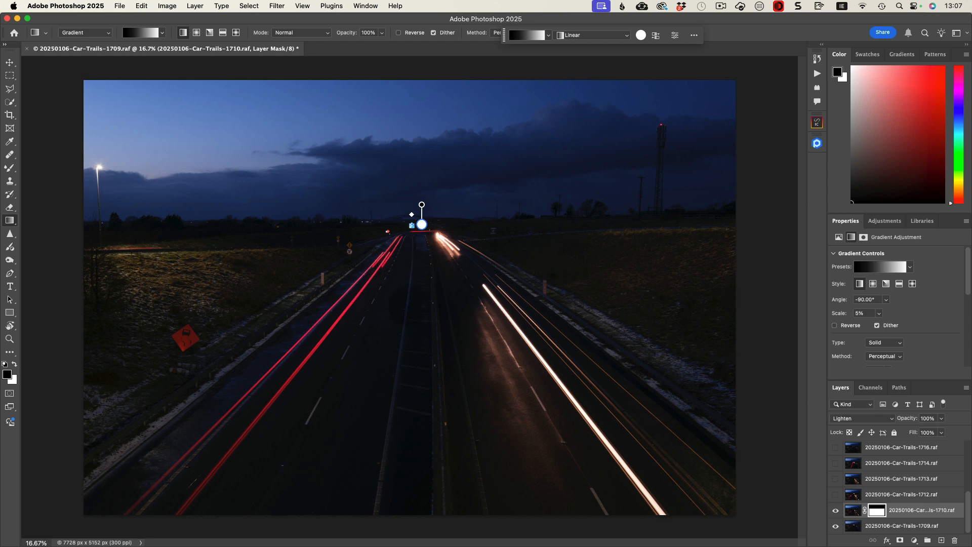
# Compare the image with and without the masked 1710 layer by toggling its visibility.
pyautogui.click(836, 510)
pyautogui.click(836, 510)
pyautogui.click(836, 510)
pyautogui.click(836, 512)
pyautogui.click(836, 511)
pyautogui.click(836, 511)
pyautogui.click(836, 512)
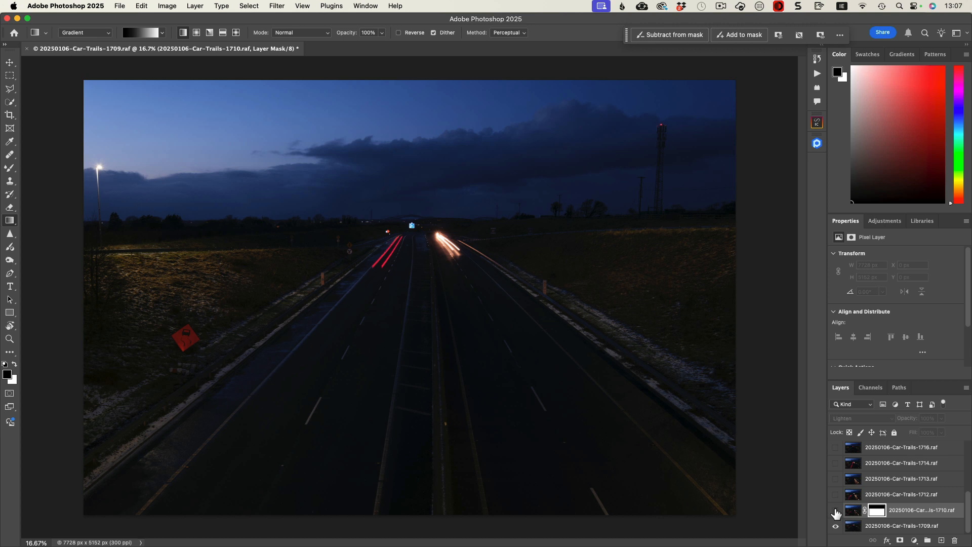
pyautogui.click(836, 512)
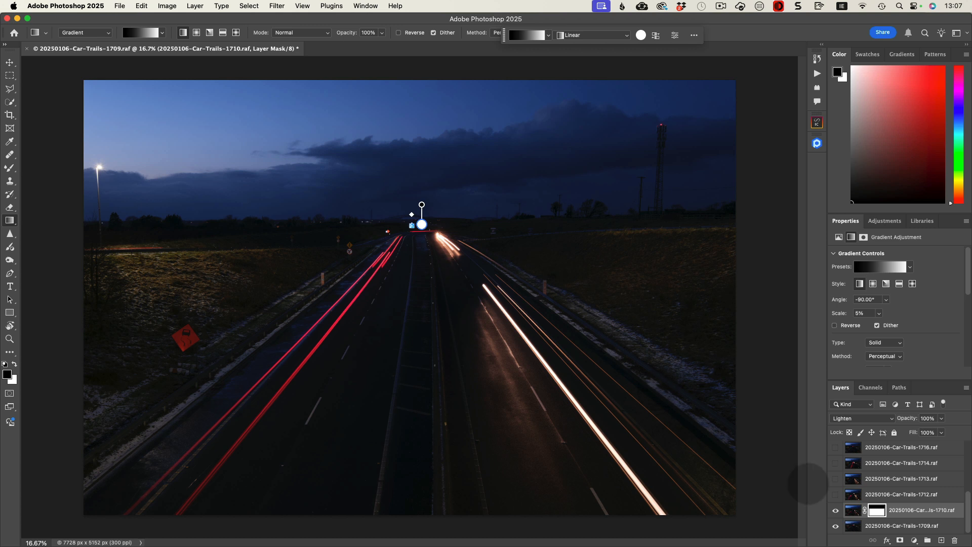
# Show the 20250106-Car-Trails-1712.raf layer and copy the 1710 layer's mask onto it.
pyautogui.click(836, 494)
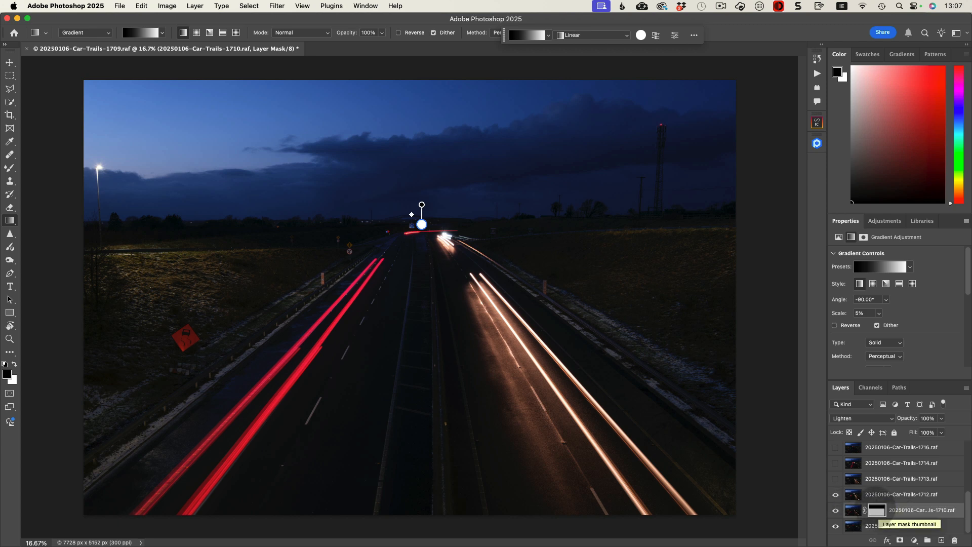
pyautogui.press('alt')
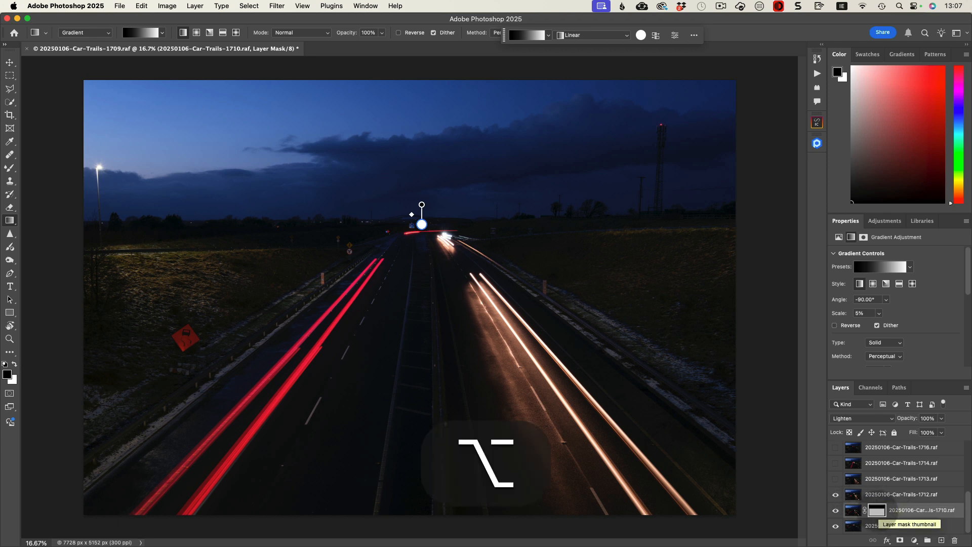
pyautogui.moveTo(894, 510); pyautogui.dragTo(879, 495)
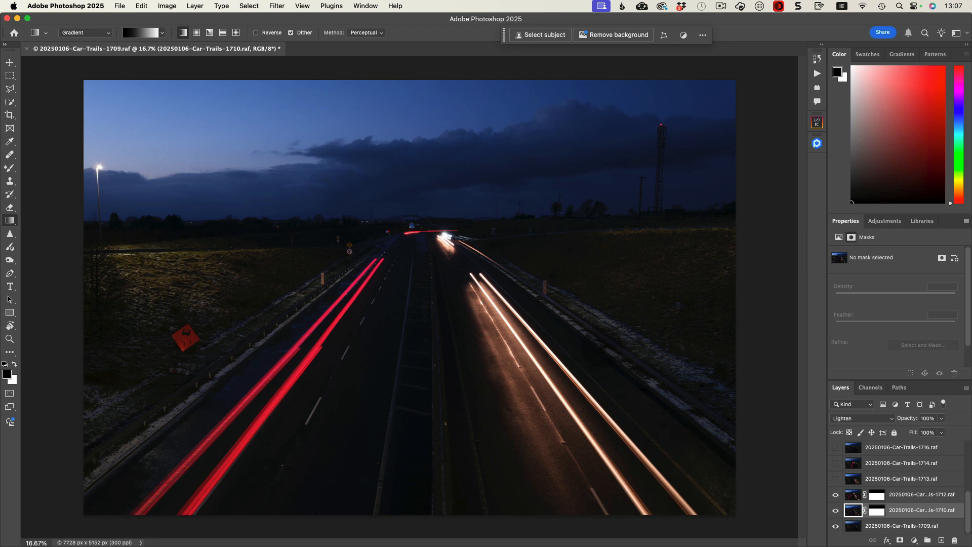
# Set the 1712 layer's blend mode to Lighten.
pyautogui.click(853, 495)
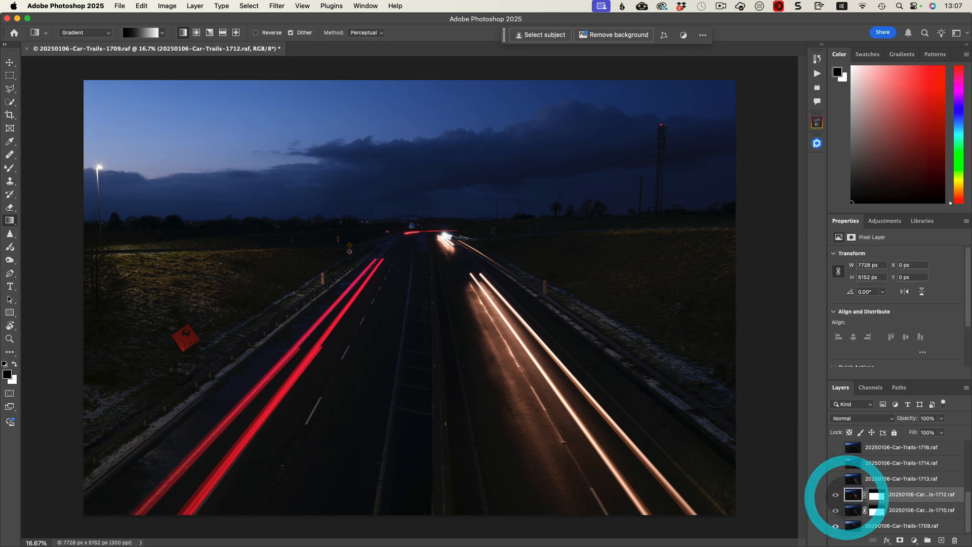
pyautogui.click(862, 418)
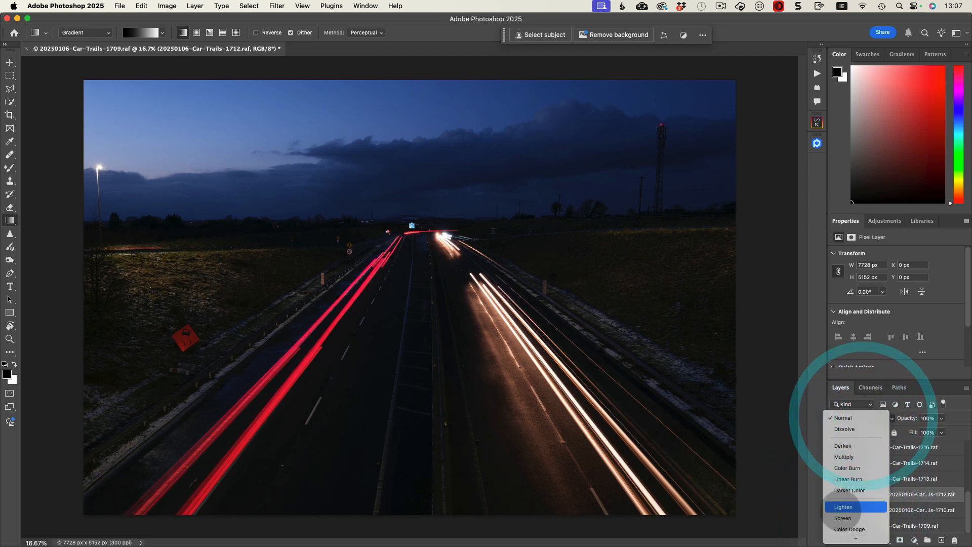
pyautogui.click(843, 507)
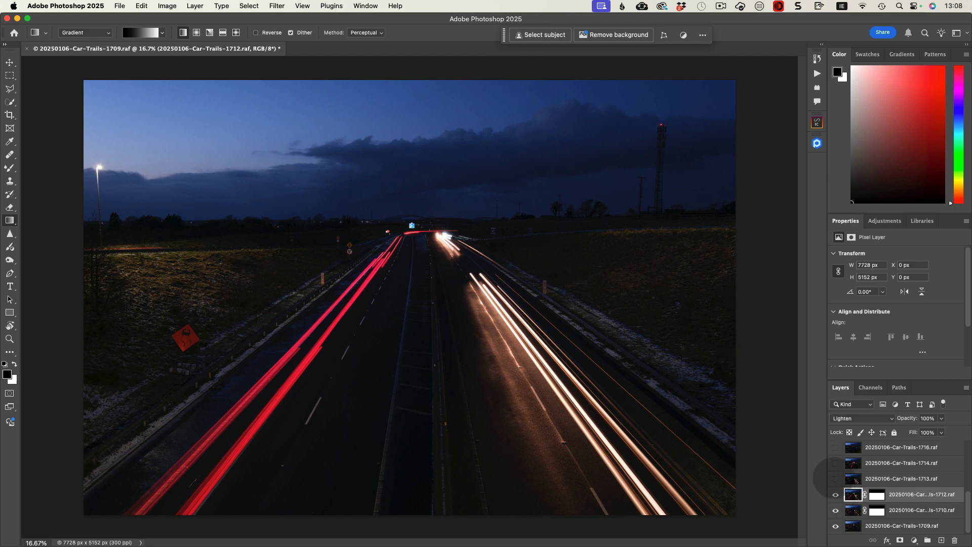
# Show the 20250106-Car-Trails-1713.raf layer, giving it a copy of the 1712 layer's mask and the Lighten blend mode.
pyautogui.click(835, 478)
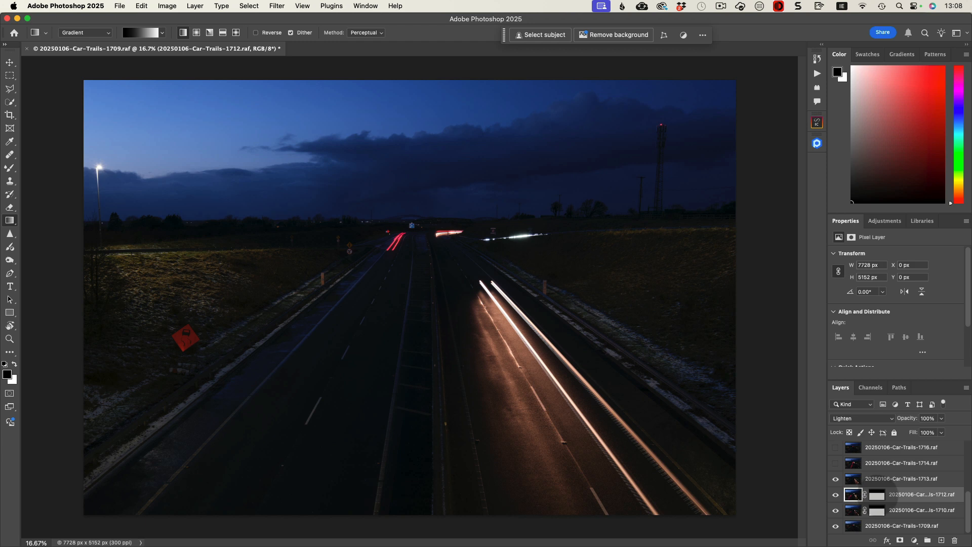
pyautogui.press('alt')
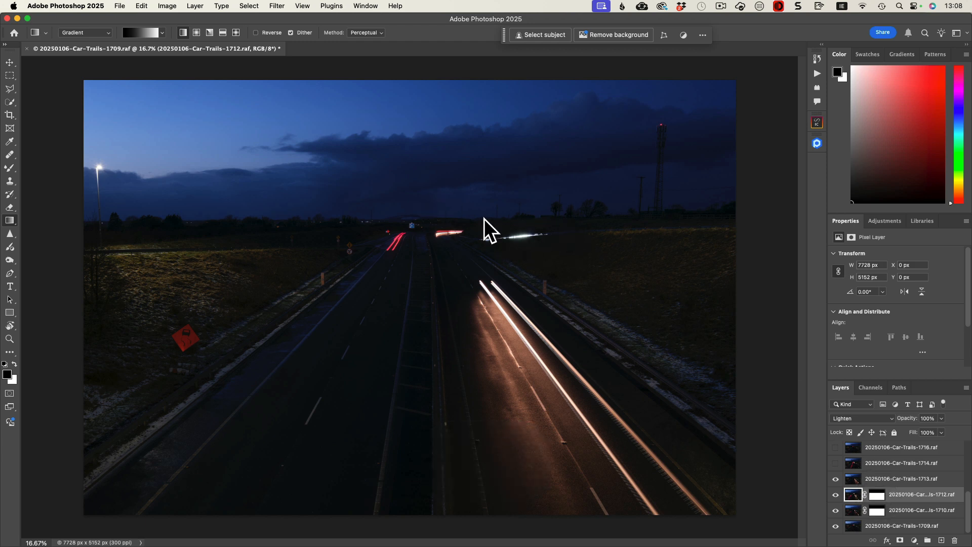
pyautogui.moveTo(877, 495); pyautogui.dragTo(880, 479)
pyautogui.click(877, 479)
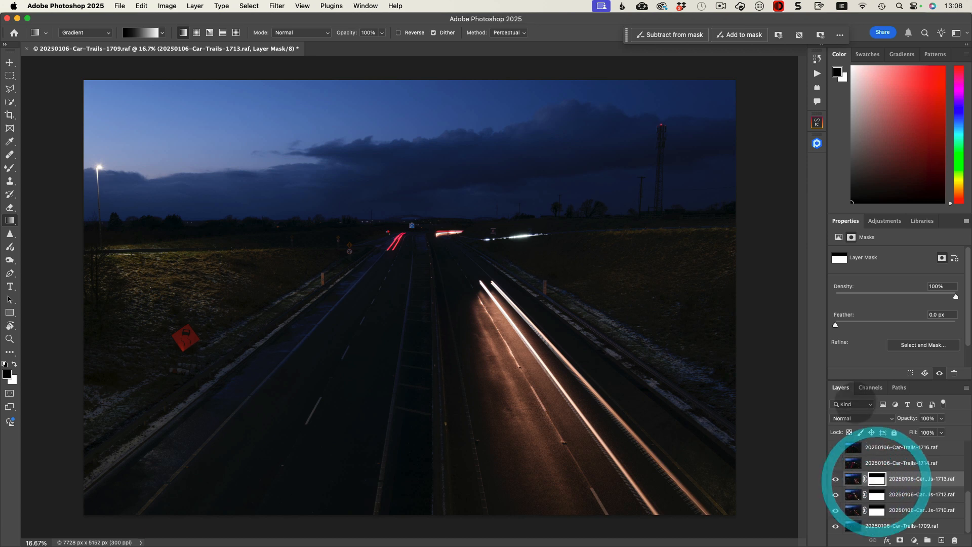
pyautogui.click(856, 418)
pyautogui.click(857, 507)
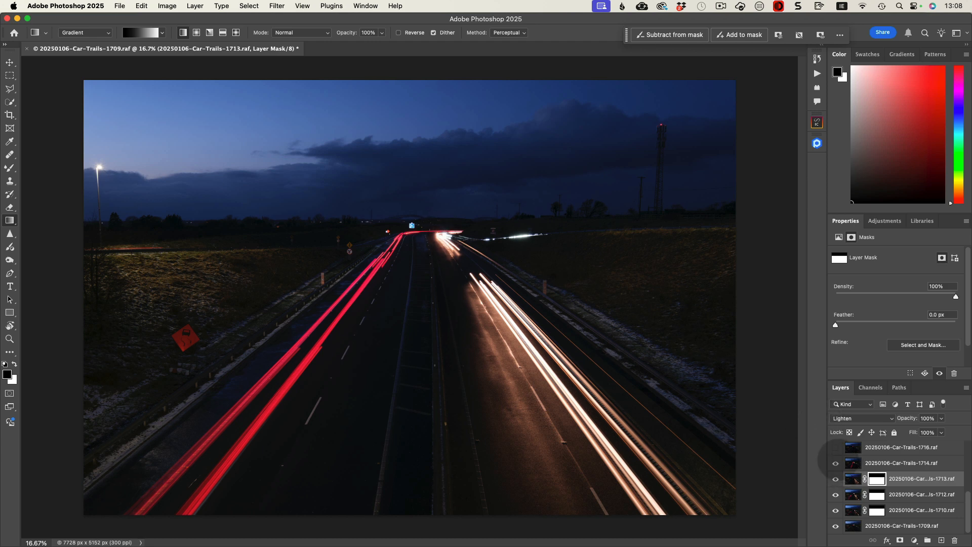
# Show the 20250106-Car-Trails-1714.raf layer, giving it a copy of the 1713 layer's mask and the Lighten blend mode.
pyautogui.click(836, 462)
pyautogui.click(856, 461)
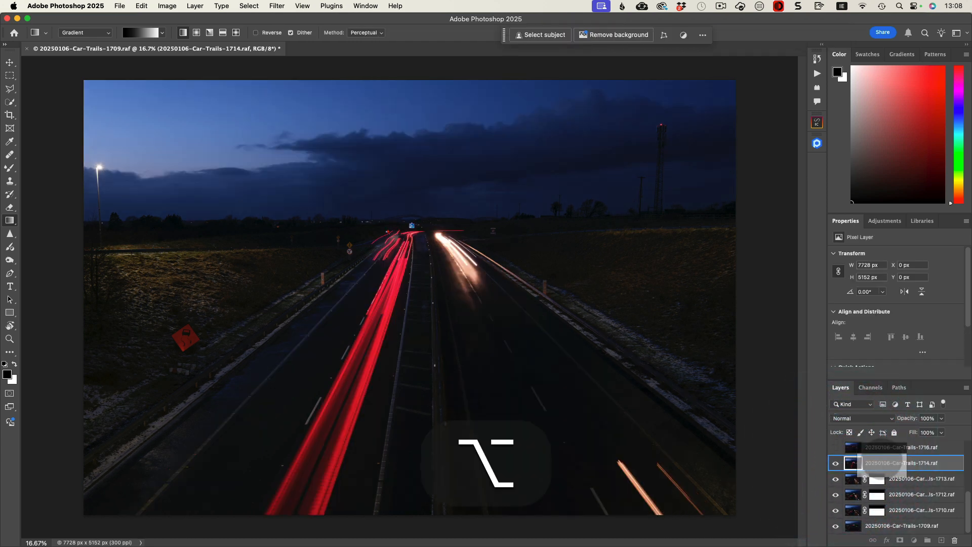
pyautogui.moveTo(872, 463); pyautogui.dragTo(877, 463)
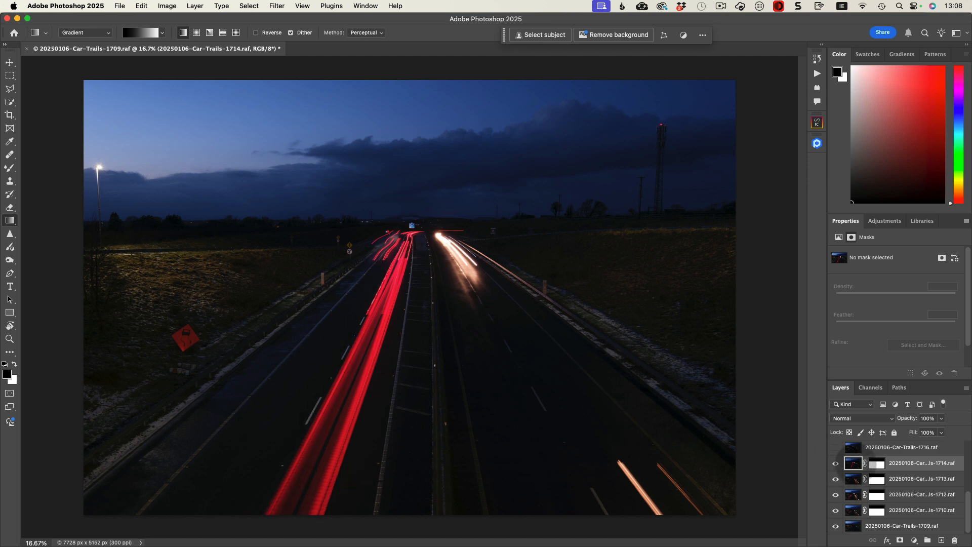
pyautogui.click(859, 415)
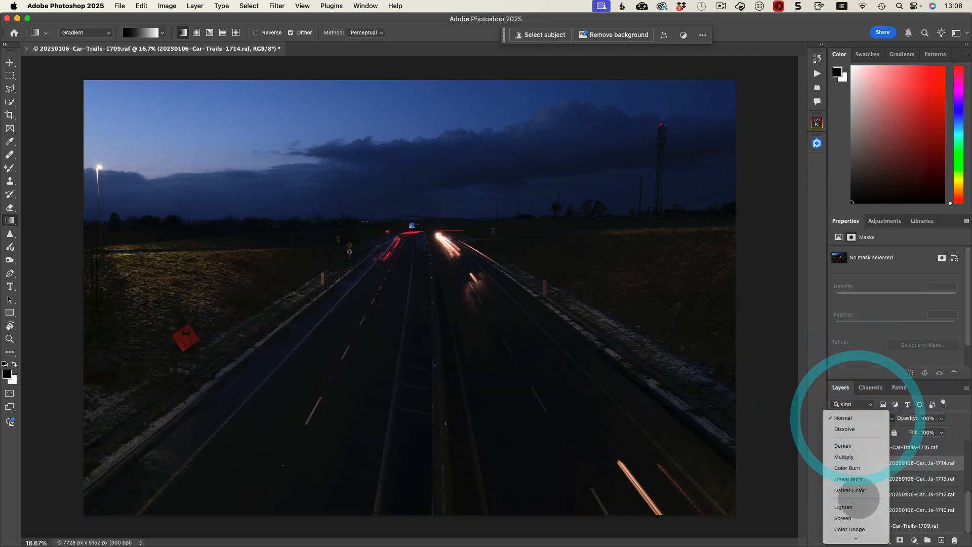
pyautogui.click(859, 507)
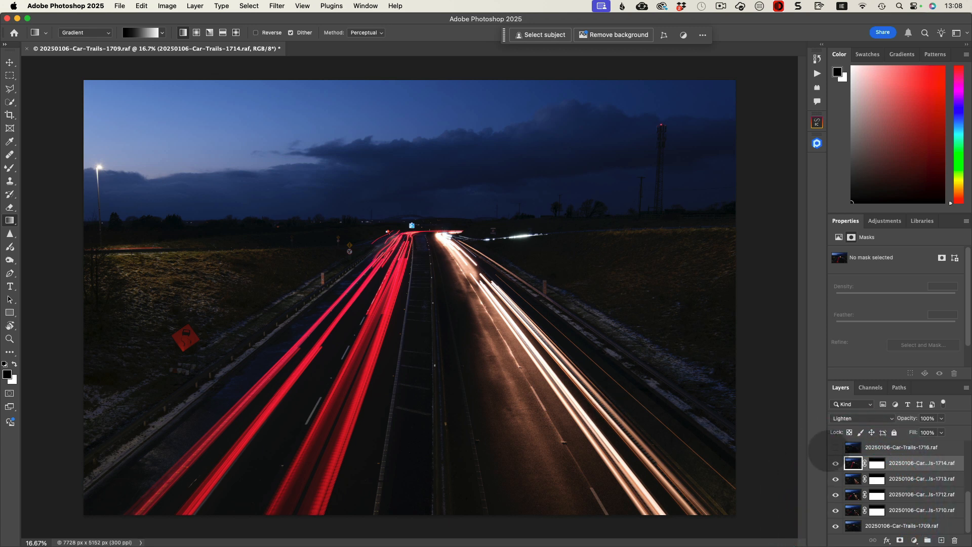
# Show the 20250106-Car-Trails-1716.raf layer, giving it a copy of the 1714 layer's mask and the Lighten blend mode.
pyautogui.click(835, 447)
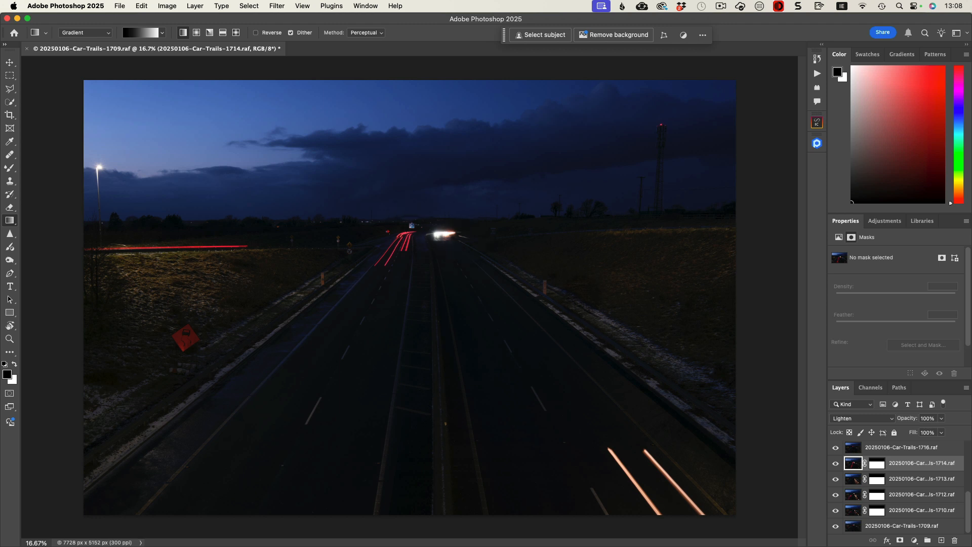
pyautogui.click(854, 446)
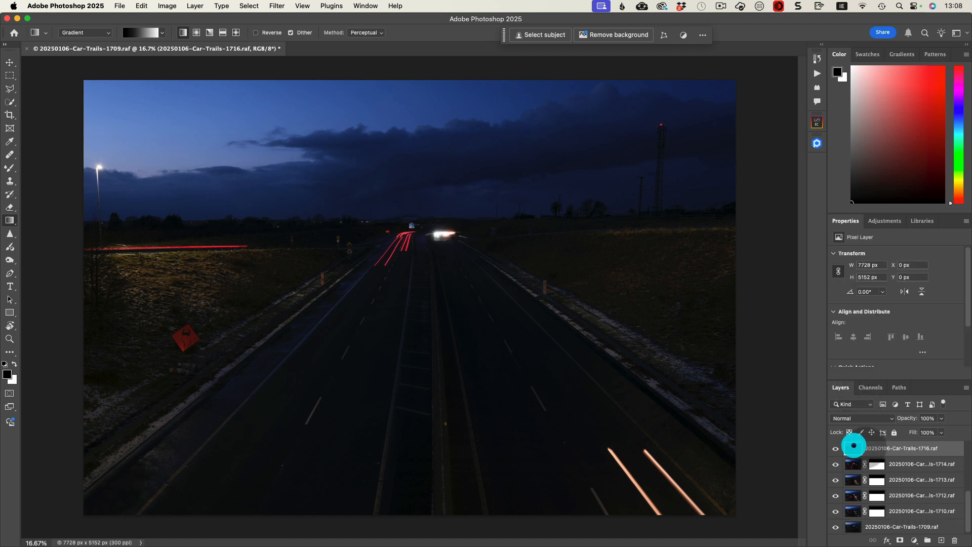
pyautogui.moveTo(877, 465); pyautogui.dragTo(878, 448)
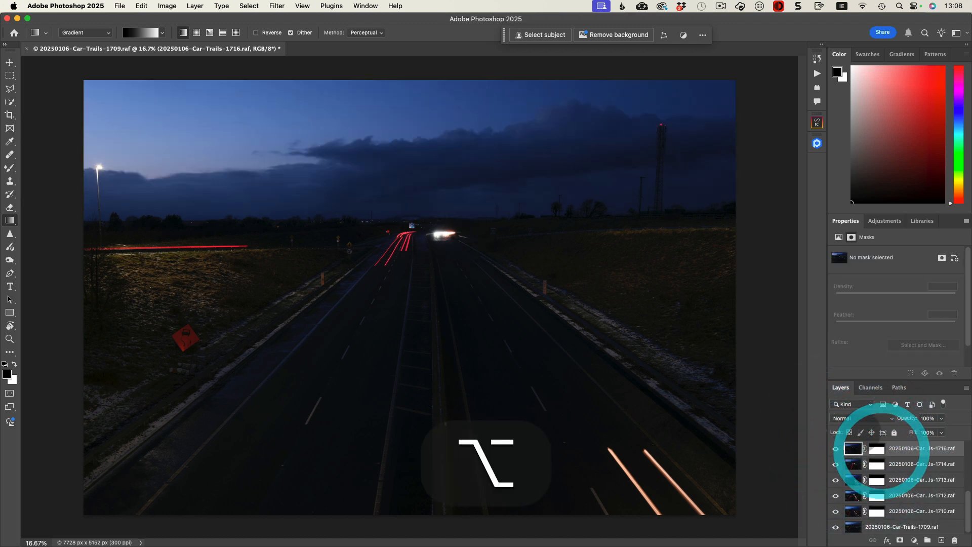
pyautogui.click(861, 418)
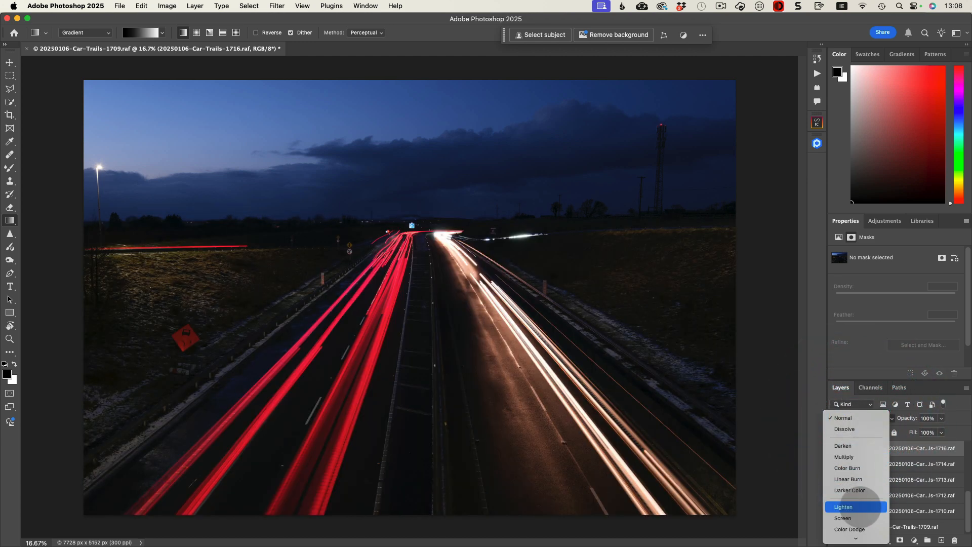
pyautogui.click(848, 507)
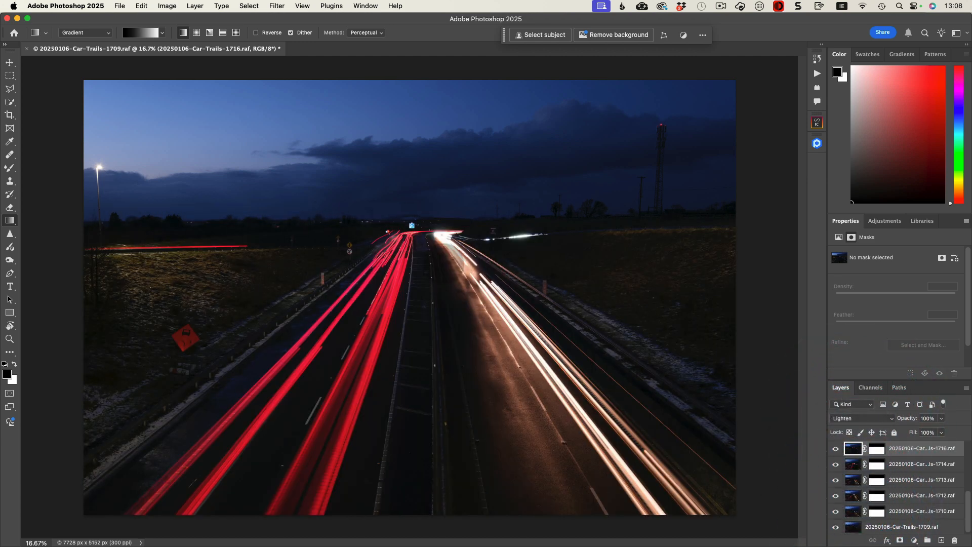
# Delete the 1716 layer's mask without applying it to the layer.
pyautogui.click(878, 448)
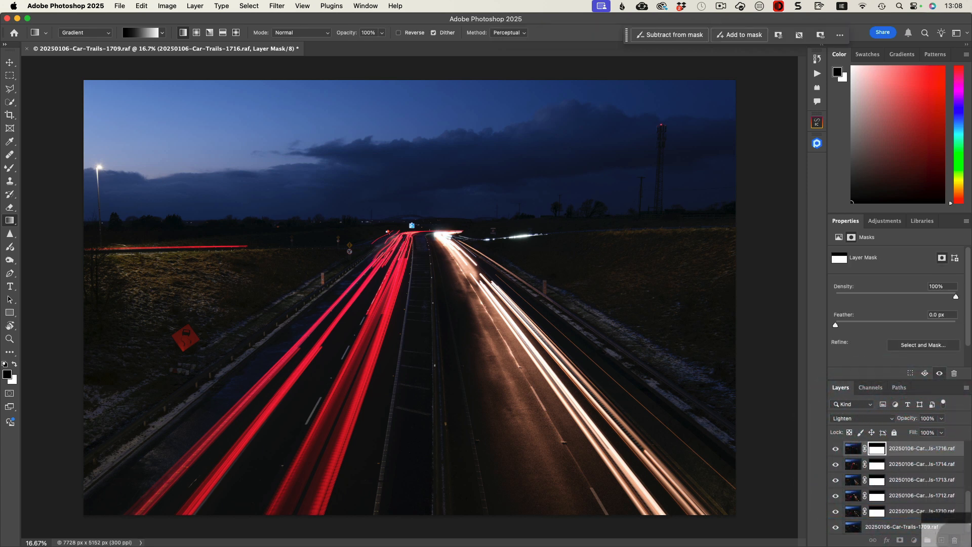
pyautogui.click(954, 541)
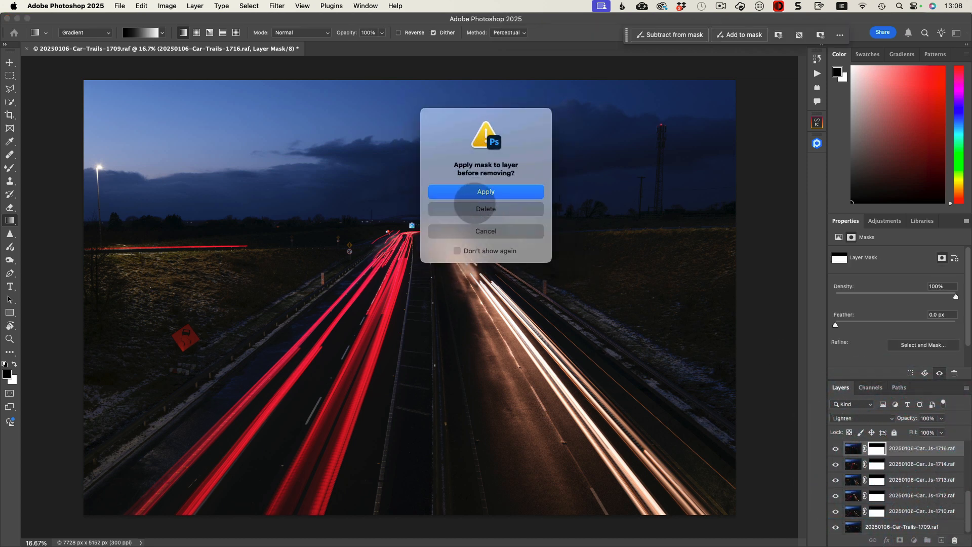
pyautogui.click(493, 211)
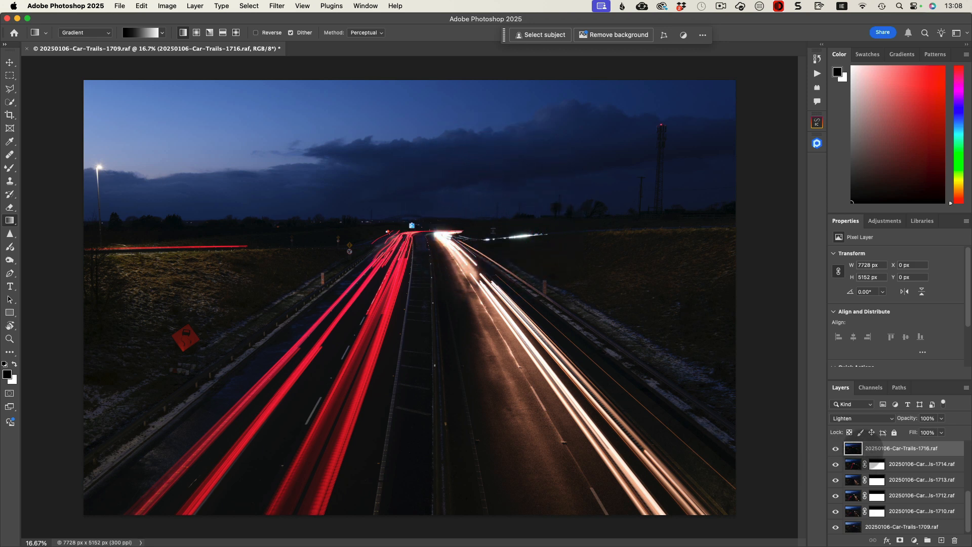
# Compare the image with and without the unmasked 1716 layer by toggling its visibility.
pyautogui.click(836, 448)
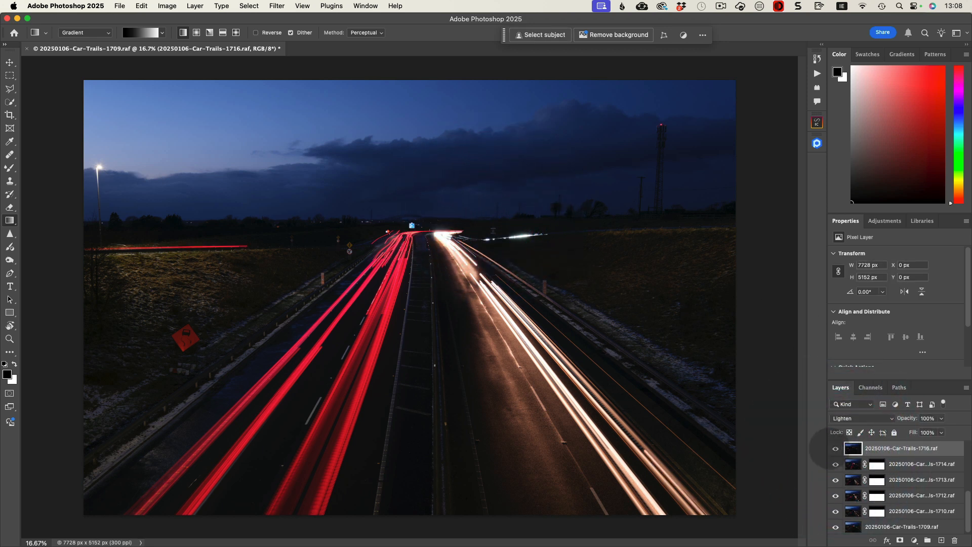
pyautogui.click(836, 448)
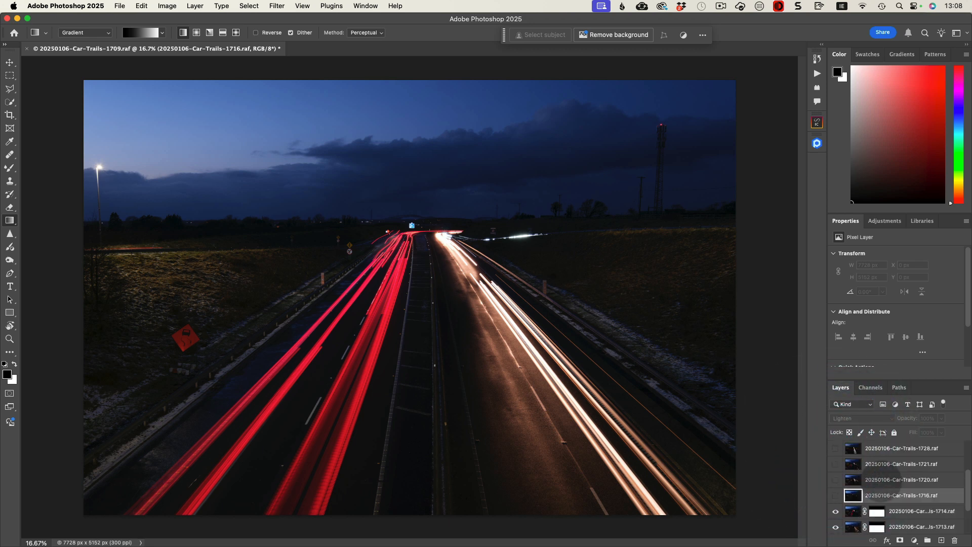
pyautogui.scroll(3, 896, 481)
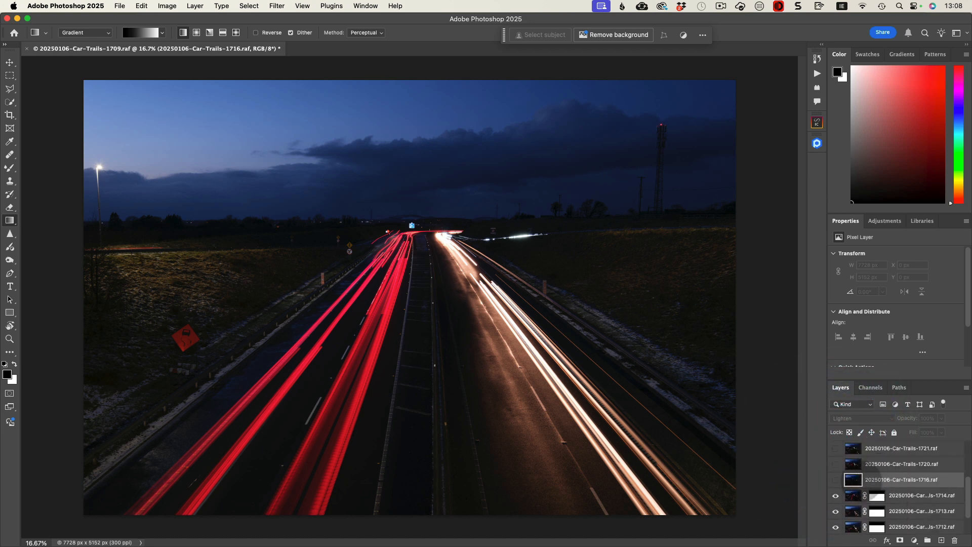
pyautogui.click(836, 480)
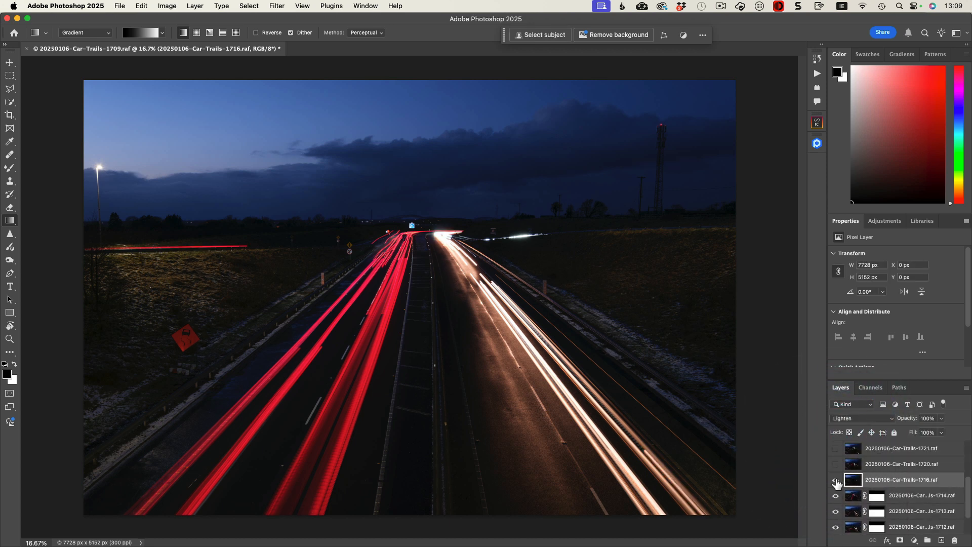
pyautogui.click(836, 480)
pyautogui.click(836, 480)
pyautogui.click(836, 479)
pyautogui.click(836, 479)
pyautogui.click(836, 479)
# Outline the red trails along the left horizon and far end of the left carriageway with the Polygonal Lasso, and mask the 1716 layer to that selection.
pyautogui.click(10, 88)
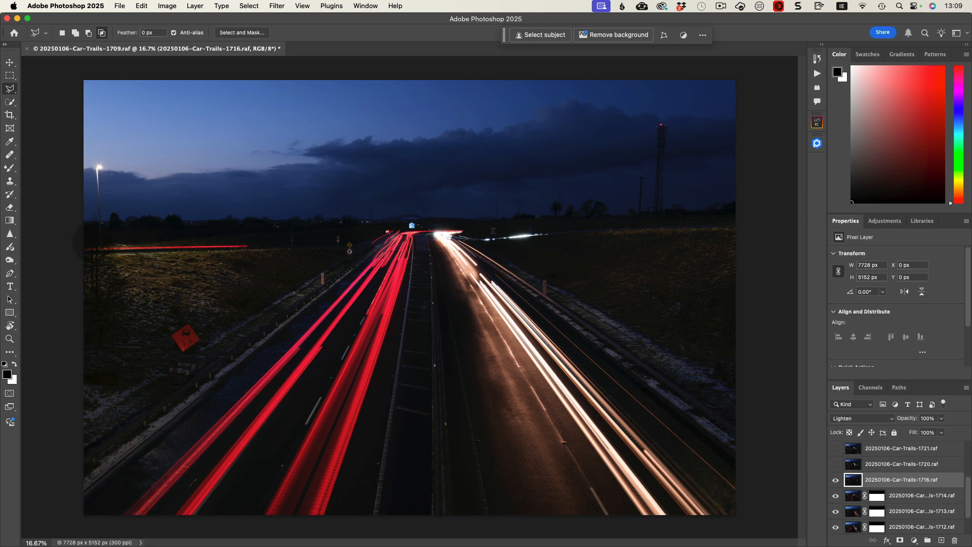
pyautogui.click(77, 241)
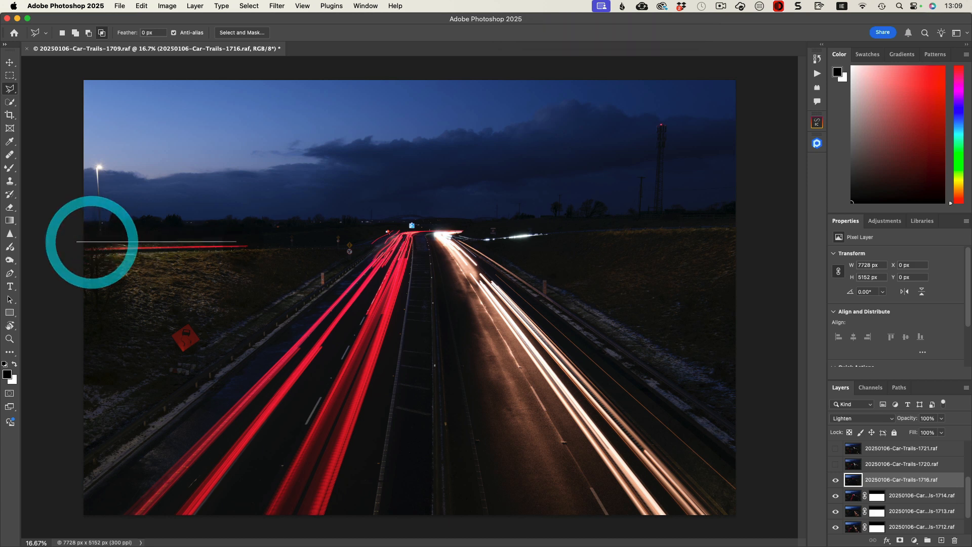
pyautogui.click(390, 228)
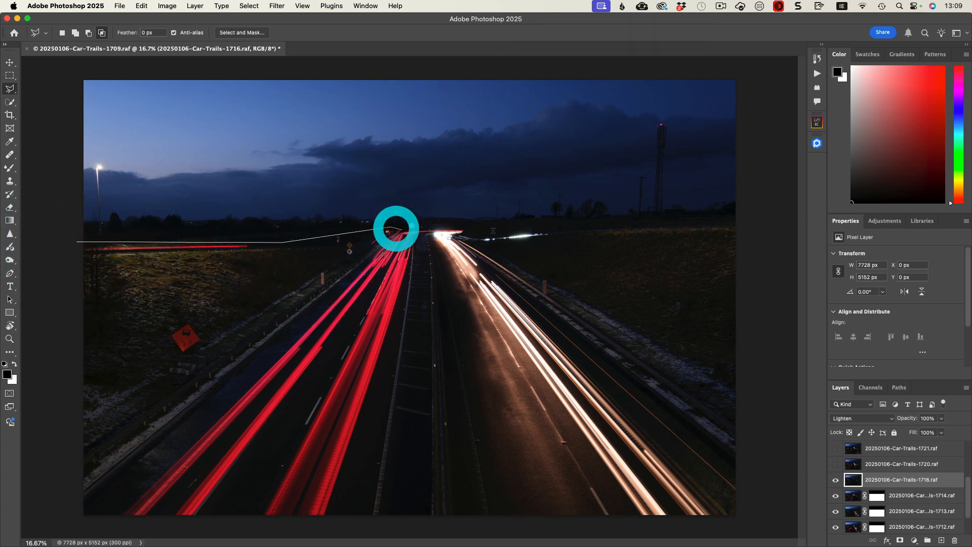
pyautogui.click(415, 231)
pyautogui.click(433, 229)
pyautogui.click(387, 279)
pyautogui.click(346, 272)
pyautogui.click(342, 254)
pyautogui.click(50, 264)
pyautogui.click(76, 241)
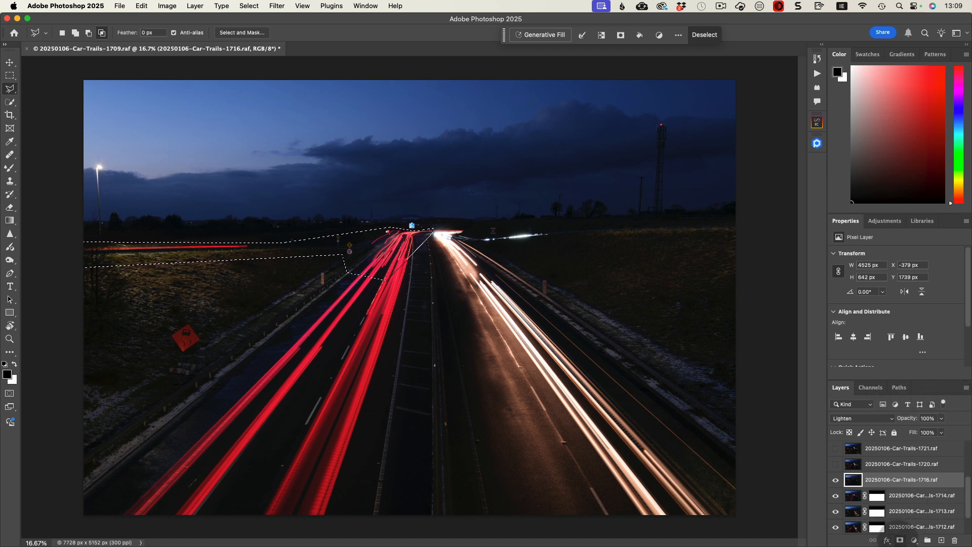
pyautogui.click(900, 540)
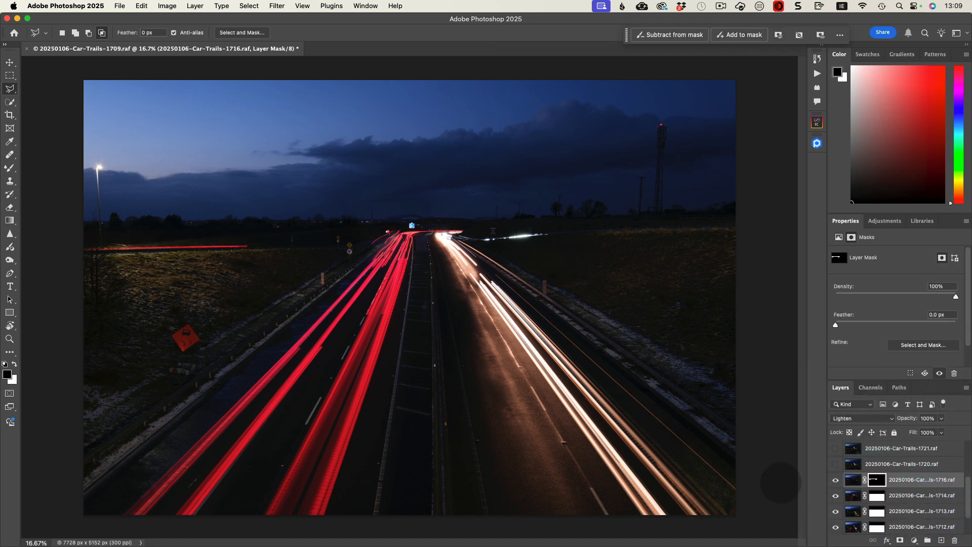
# Check what the newly masked 1716 layer adds to the composite by toggling its visibility.
pyautogui.click(836, 480)
pyautogui.click(836, 480)
pyautogui.click(835, 480)
pyautogui.click(835, 480)
# Show the 20250106-Car-Trails-1720.raf layer, giving it a copy of the 1714 layer's mask and the Lighten blend mode.
pyautogui.click(835, 463)
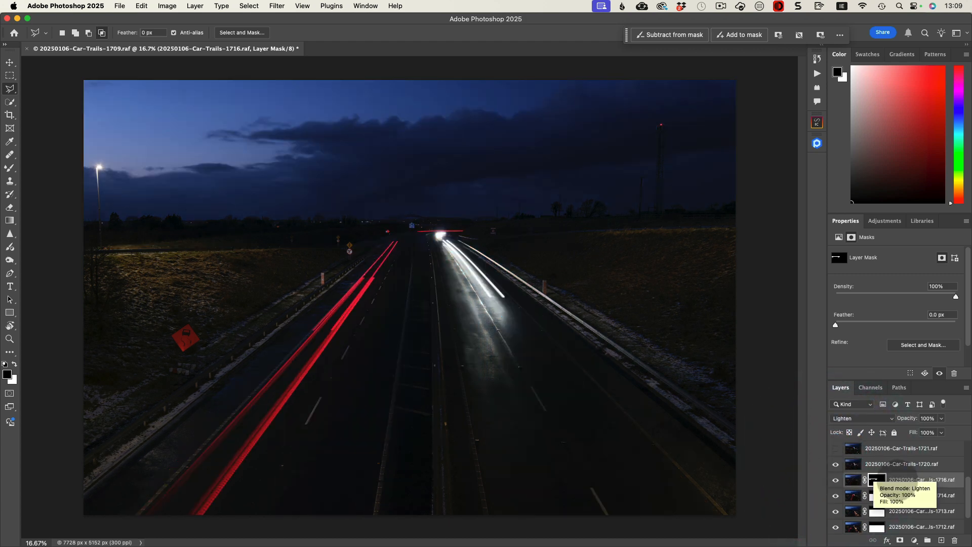
pyautogui.moveTo(877, 496); pyautogui.dragTo(880, 465)
pyautogui.click(853, 463)
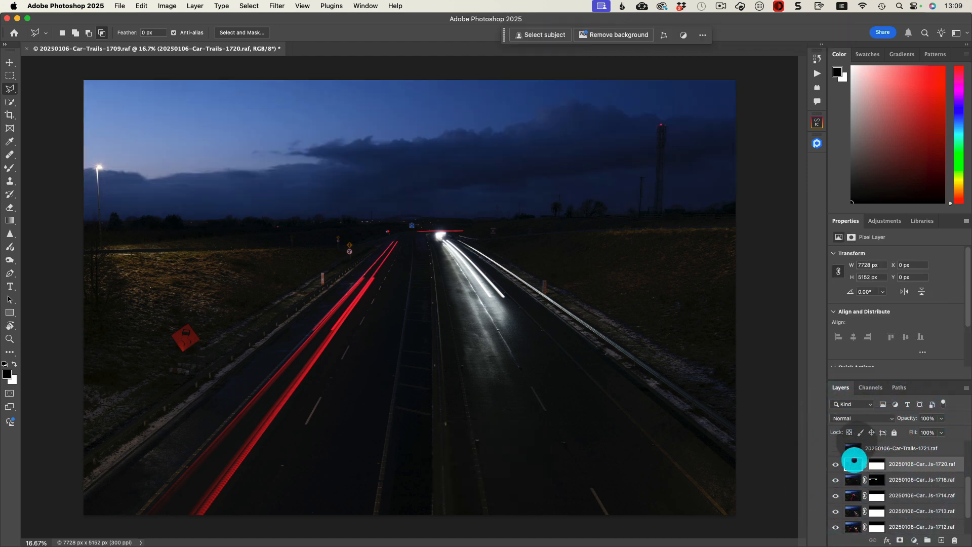
pyautogui.click(861, 418)
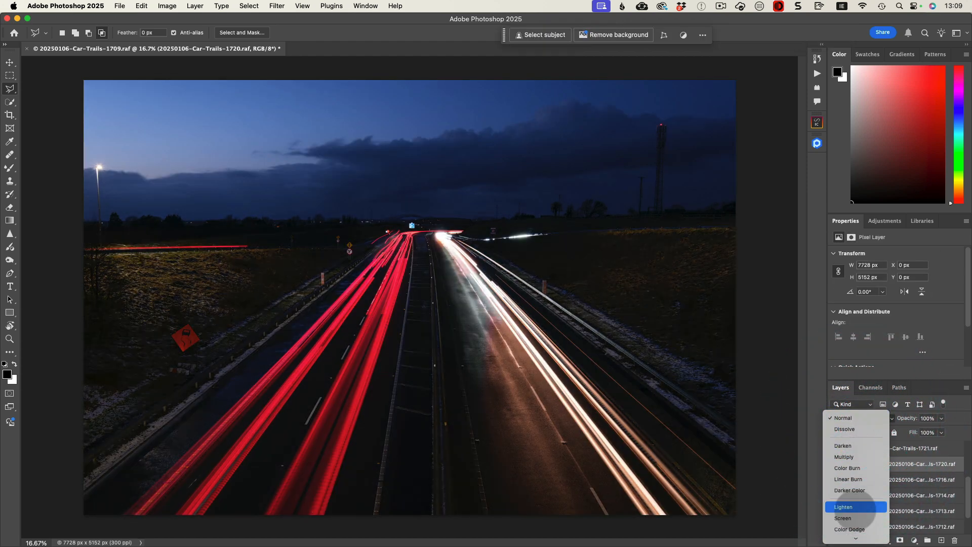
pyautogui.click(851, 506)
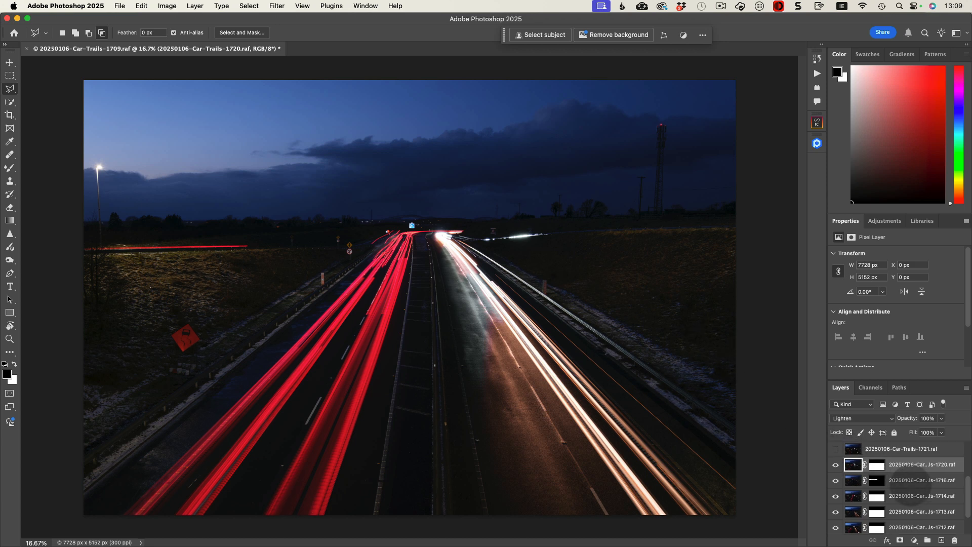
# Show the 20250106-Car-Trails-1721.raf layer and mask it to a Polygonal Lasso selection around the red trails on the left carriageway.
pyautogui.click(835, 448)
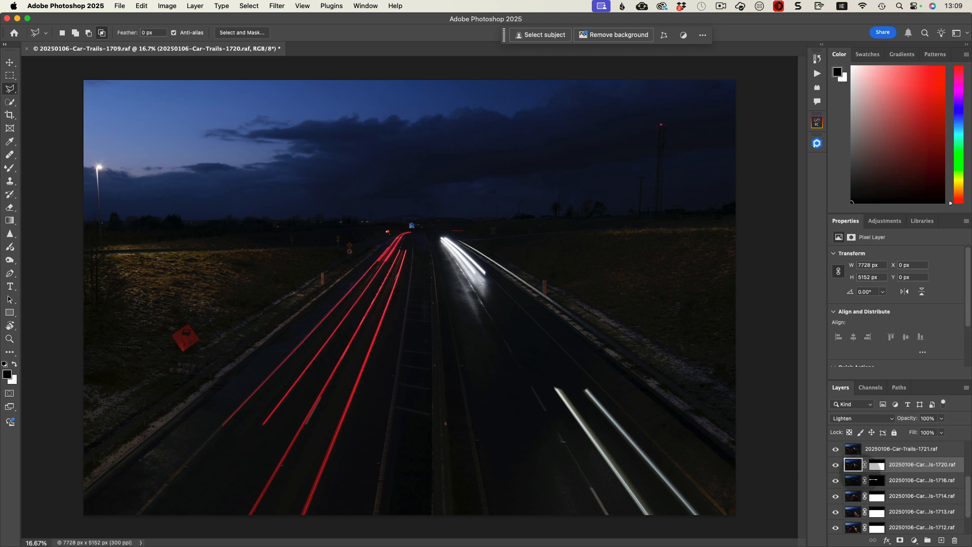
pyautogui.click(853, 449)
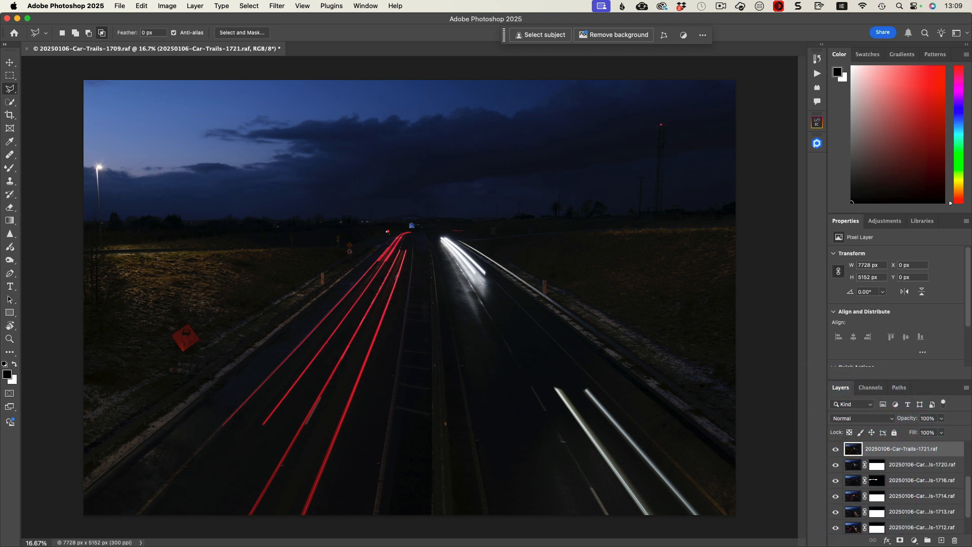
pyautogui.click(130, 492)
pyautogui.click(402, 228)
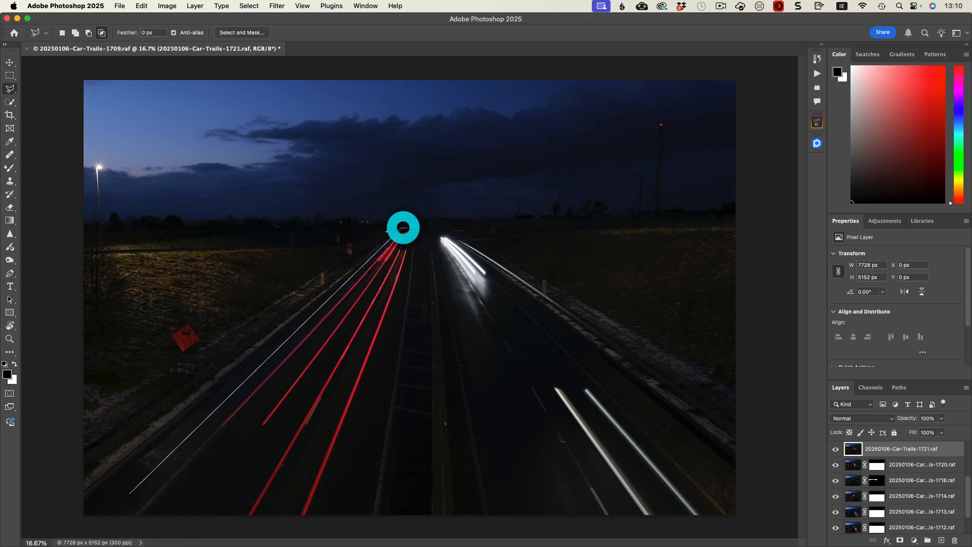
pyautogui.click(429, 235)
pyautogui.click(377, 538)
pyautogui.click(121, 519)
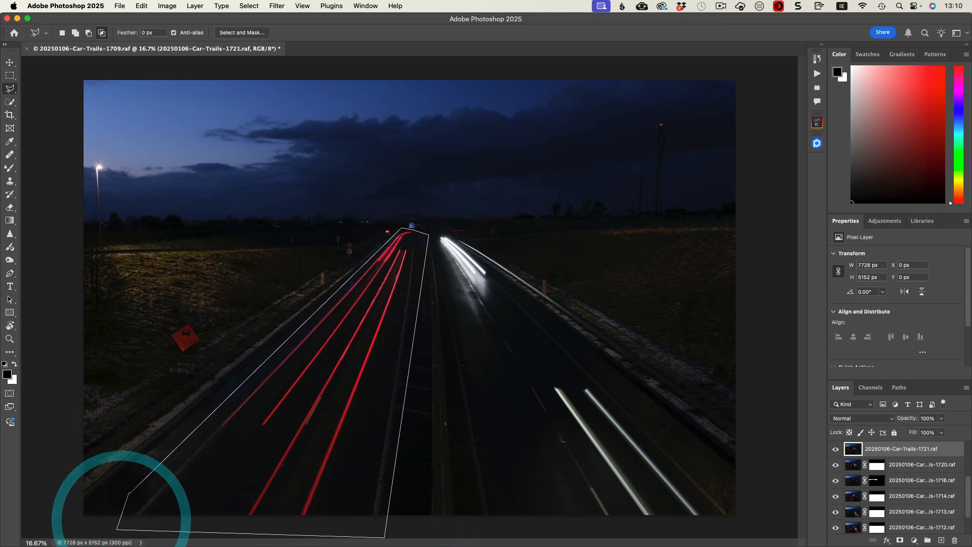
pyautogui.click(129, 493)
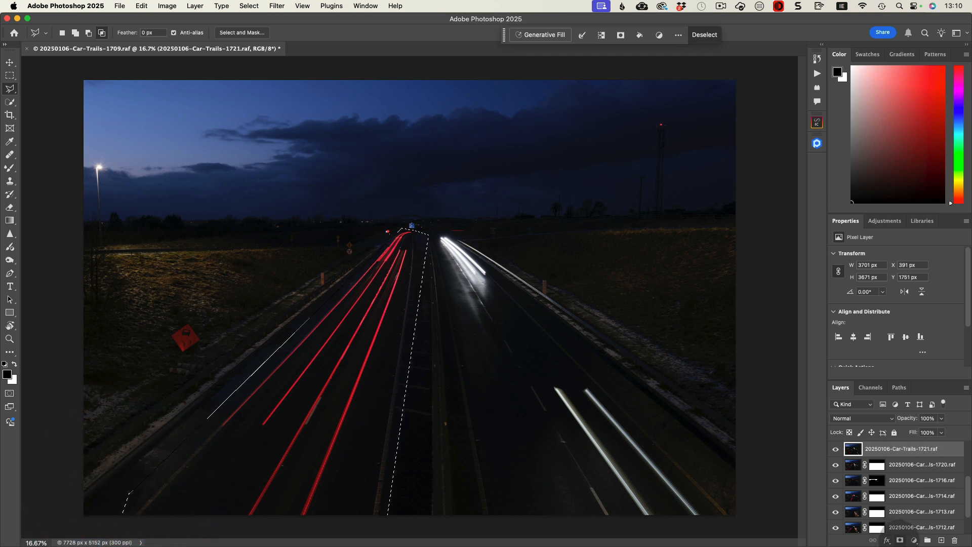
pyautogui.click(900, 540)
# Set the 1721 layer's blend mode to Lighten, and show the 20250106-Car-Trails-1728.raf layer above it.
pyautogui.click(861, 418)
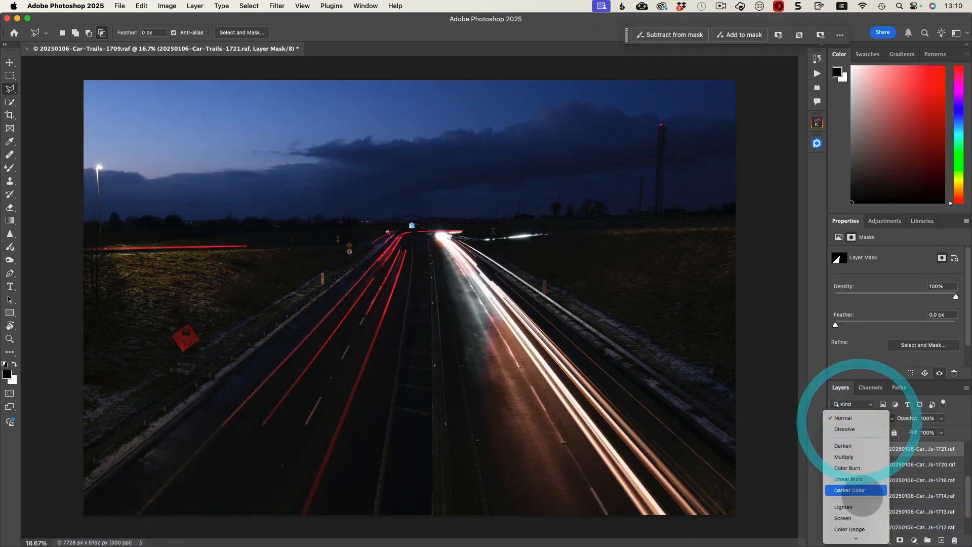
pyautogui.click(861, 506)
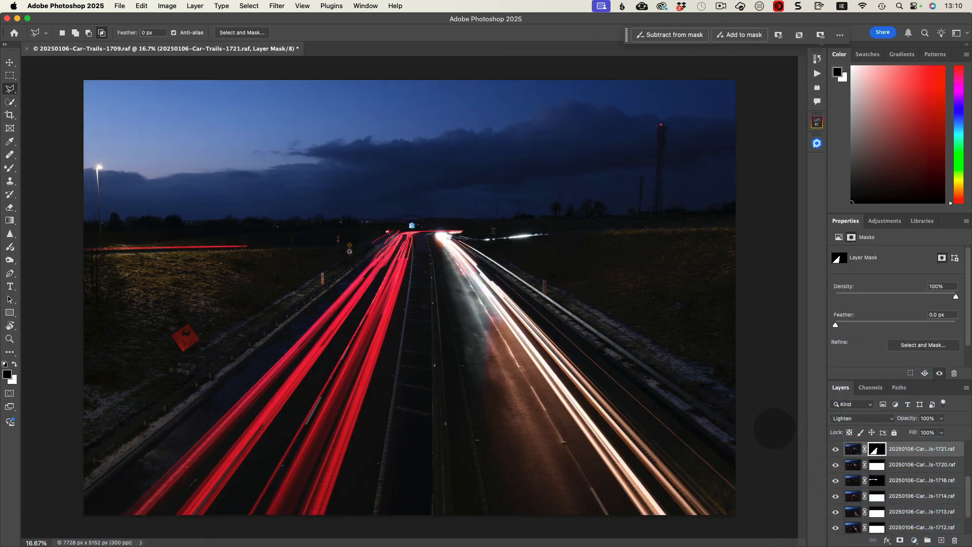
pyautogui.scroll(3, 833, 449)
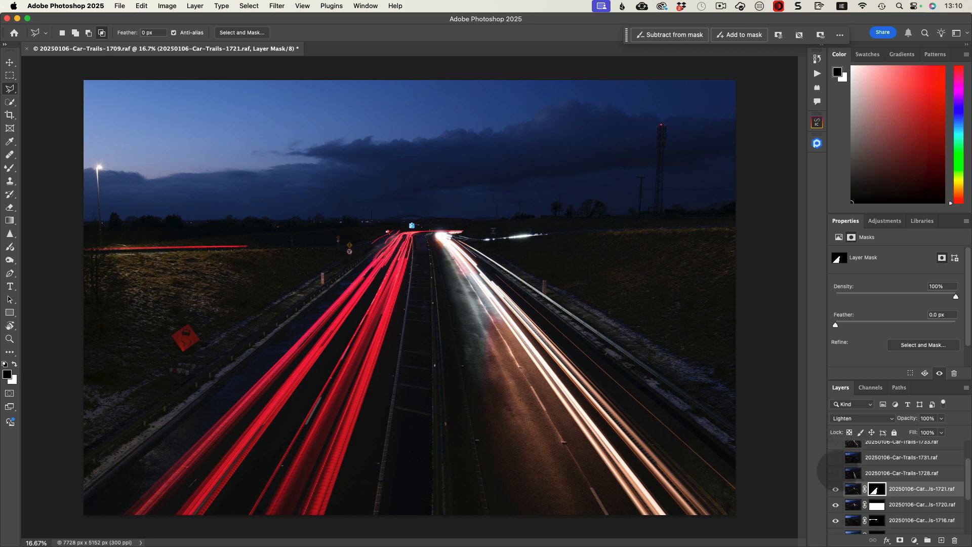
pyautogui.click(835, 474)
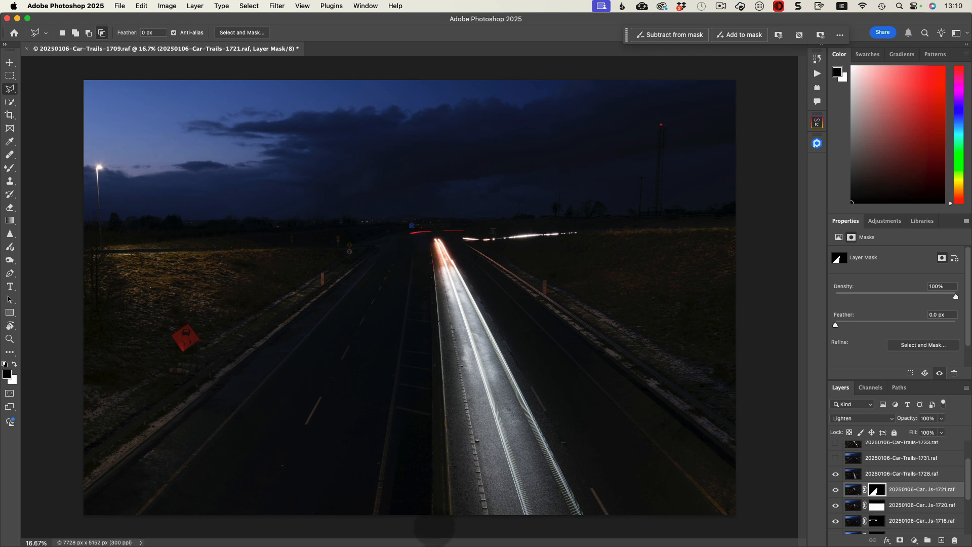
# Outline the white trails on the right carriageway and the trails along the centre and right horizon with the Polygonal Lasso.
pyautogui.click(426, 522)
pyautogui.click(425, 246)
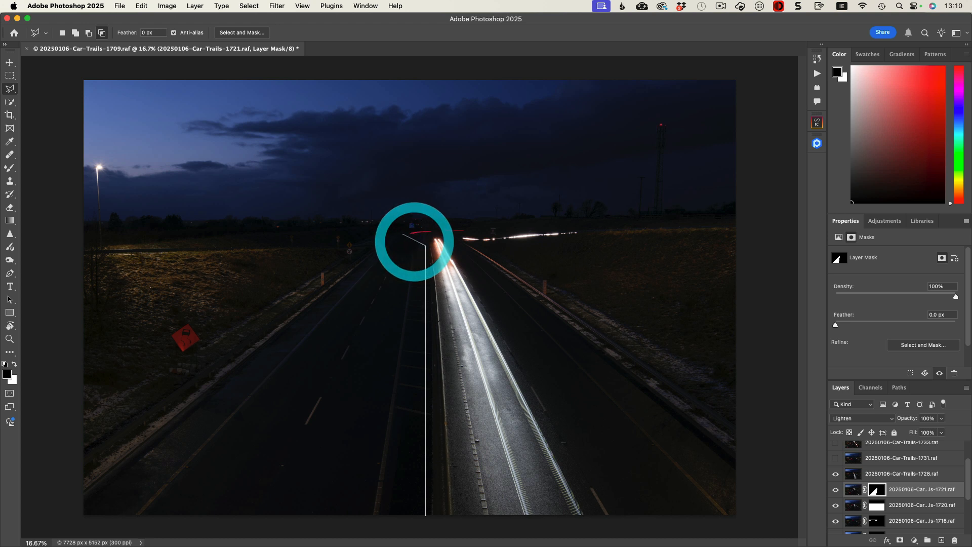
pyautogui.click(402, 234)
pyautogui.click(420, 227)
pyautogui.click(479, 224)
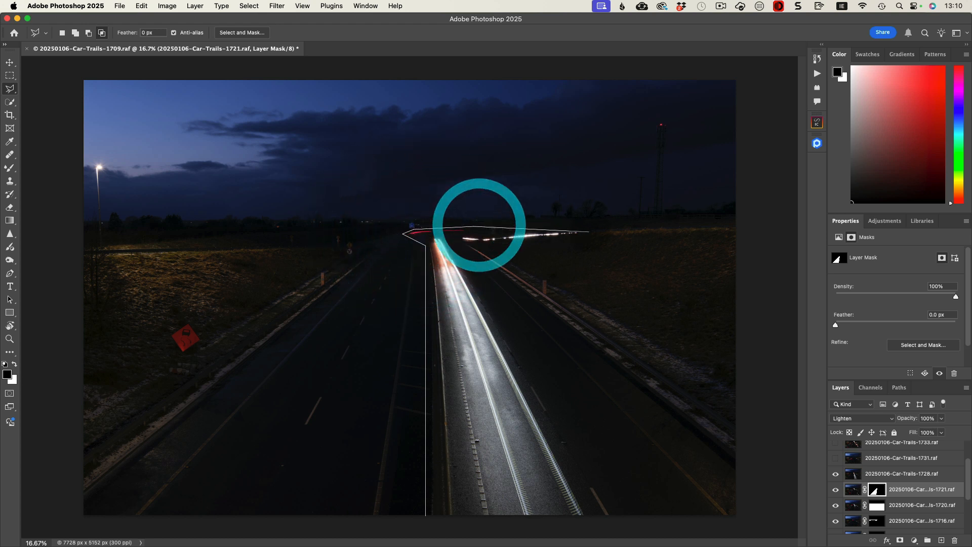
pyautogui.click(606, 224)
pyautogui.click(605, 249)
pyautogui.click(453, 243)
pyautogui.click(625, 532)
pyautogui.click(425, 523)
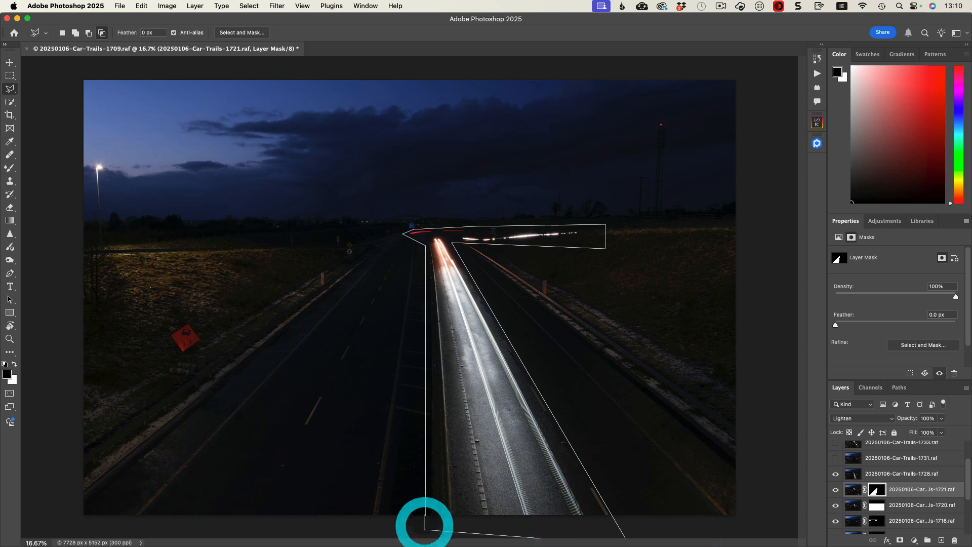
pyautogui.click(425, 512)
pyautogui.click(425, 512)
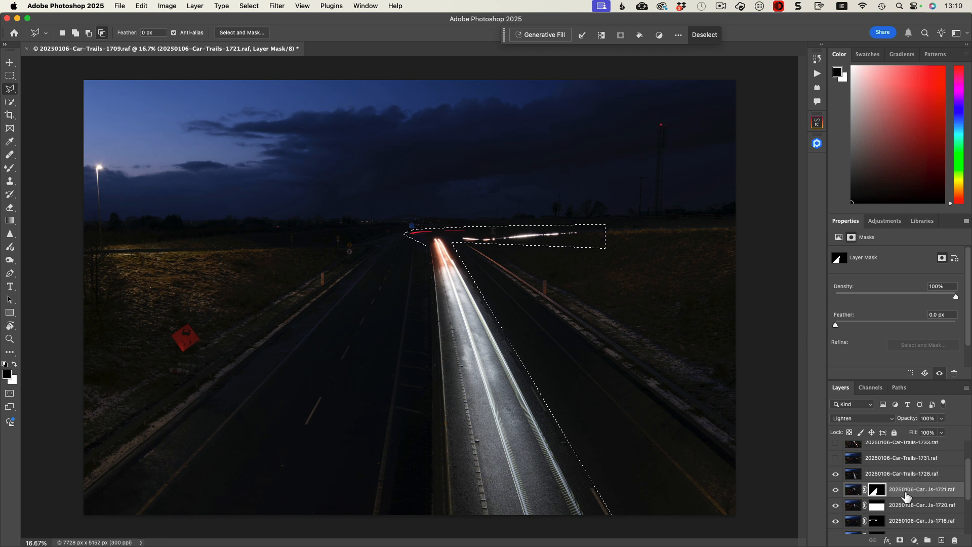
# Mask the 1728 layer to the lasso selection and set its blend mode to Lighten.
pyautogui.click(857, 471)
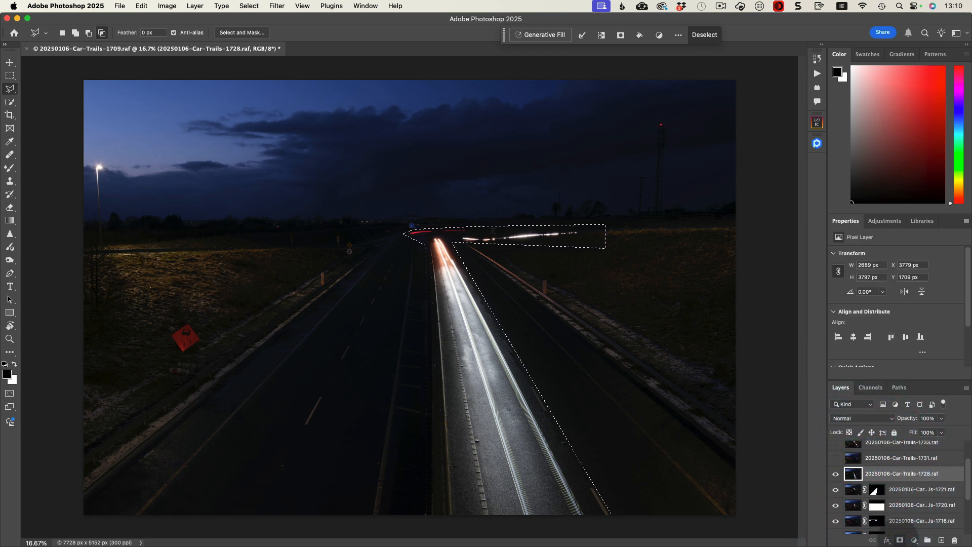
pyautogui.click(900, 540)
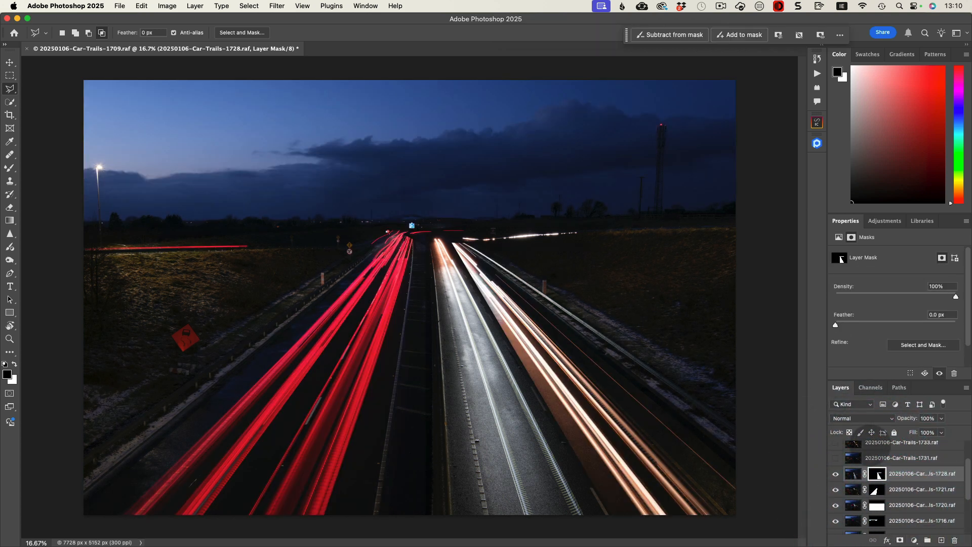
pyautogui.click(861, 419)
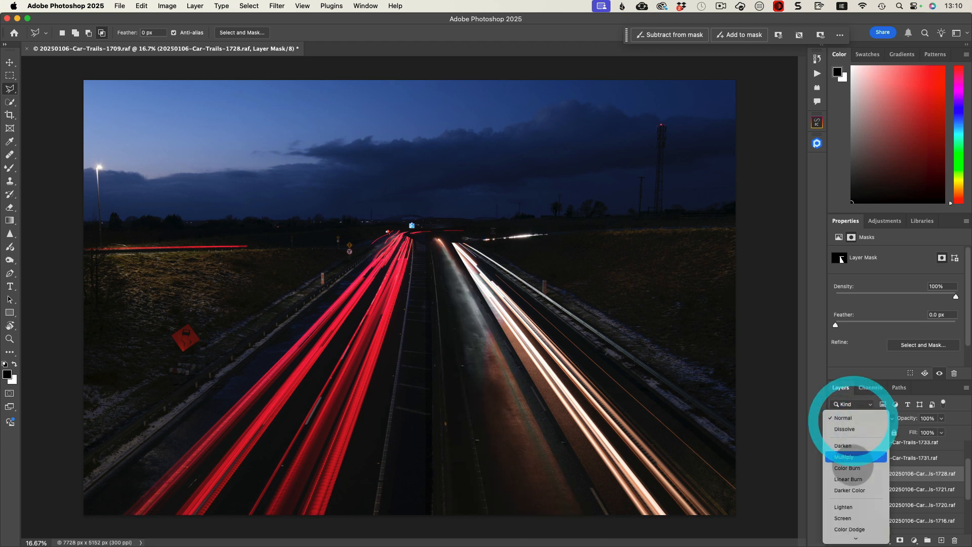
pyautogui.click(847, 509)
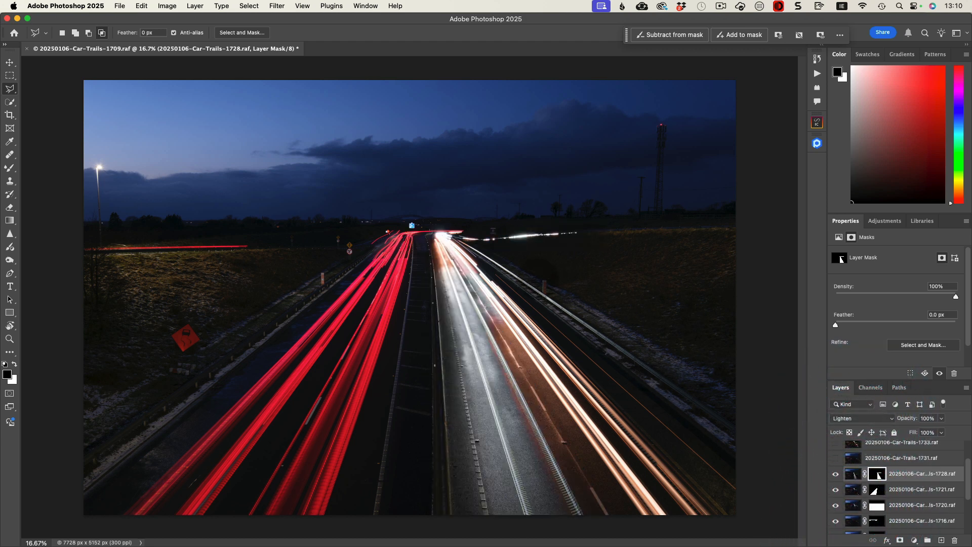
# Show the 20250106-Car-Trails-1731.raf layer and outline its red trails on the left horizon and left carriageway with the Polygonal Lasso.
pyautogui.click(835, 458)
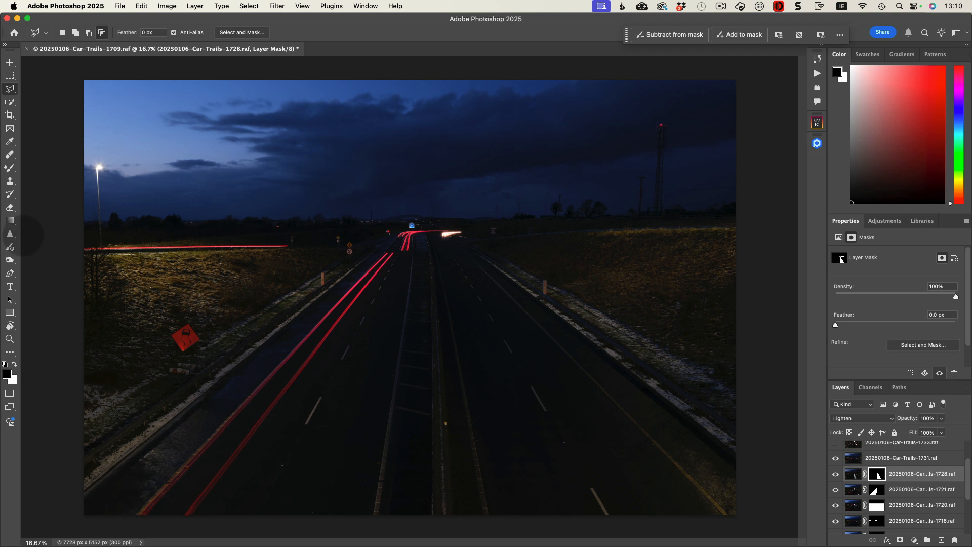
pyautogui.click(100, 236)
pyautogui.click(377, 237)
pyautogui.click(404, 253)
pyautogui.click(240, 528)
pyautogui.click(108, 519)
pyautogui.click(362, 255)
pyautogui.click(54, 275)
pyautogui.click(60, 237)
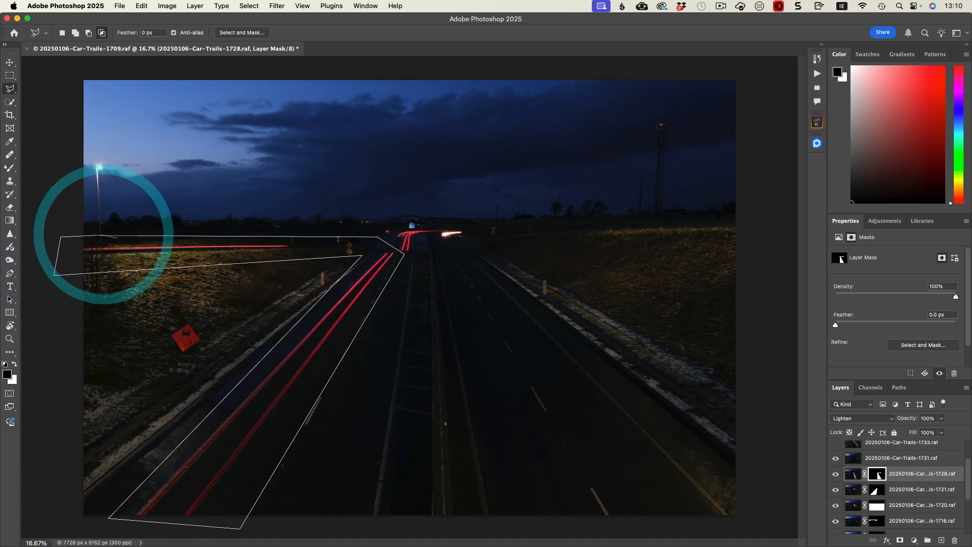
pyautogui.click(104, 237)
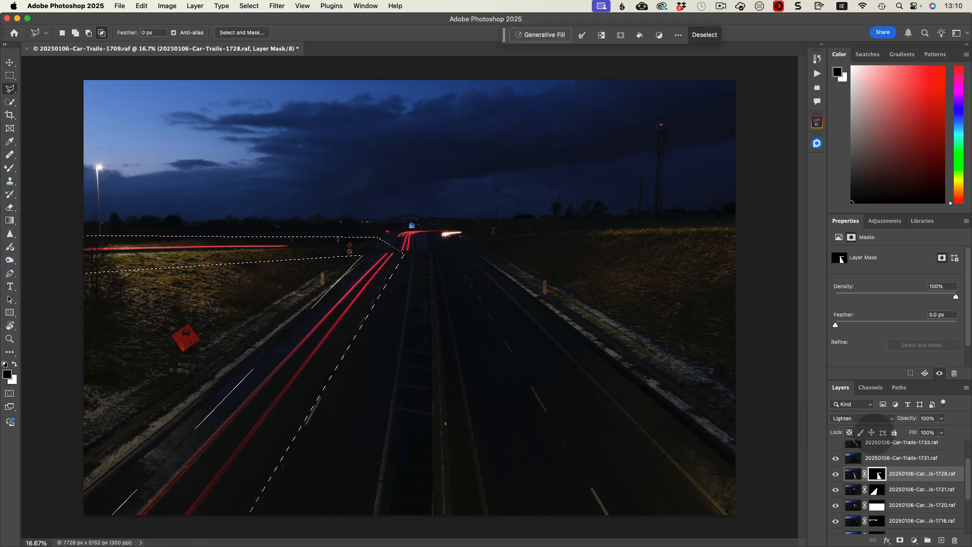
# Try to mask the 1731 layer to the lasso selection, and set its blend mode to Lighten.
pyautogui.click(878, 457)
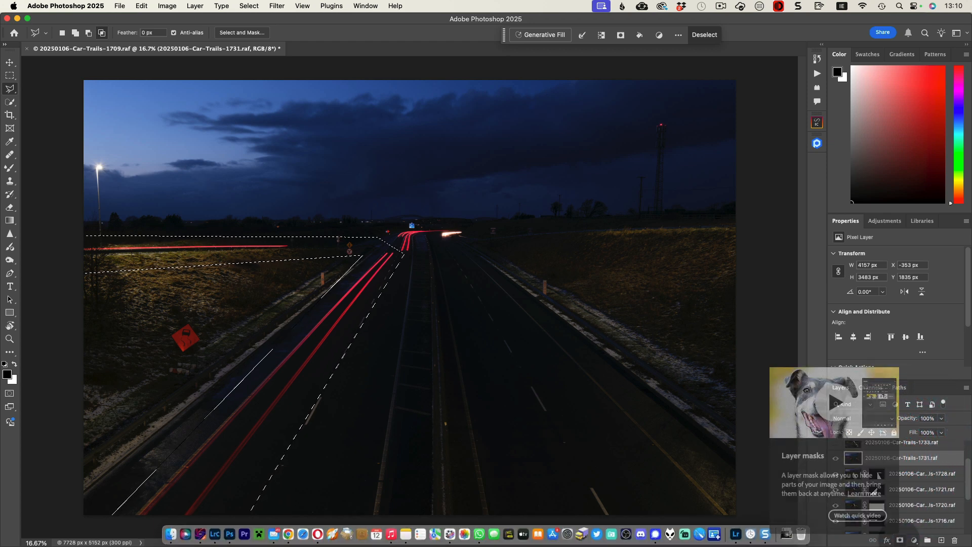
pyautogui.click(901, 540)
pyautogui.click(861, 418)
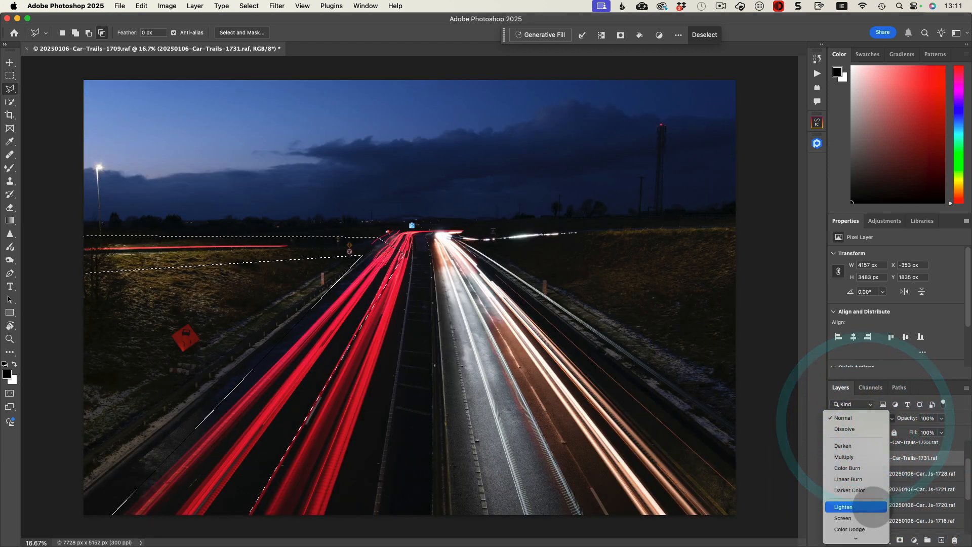
pyautogui.click(861, 503)
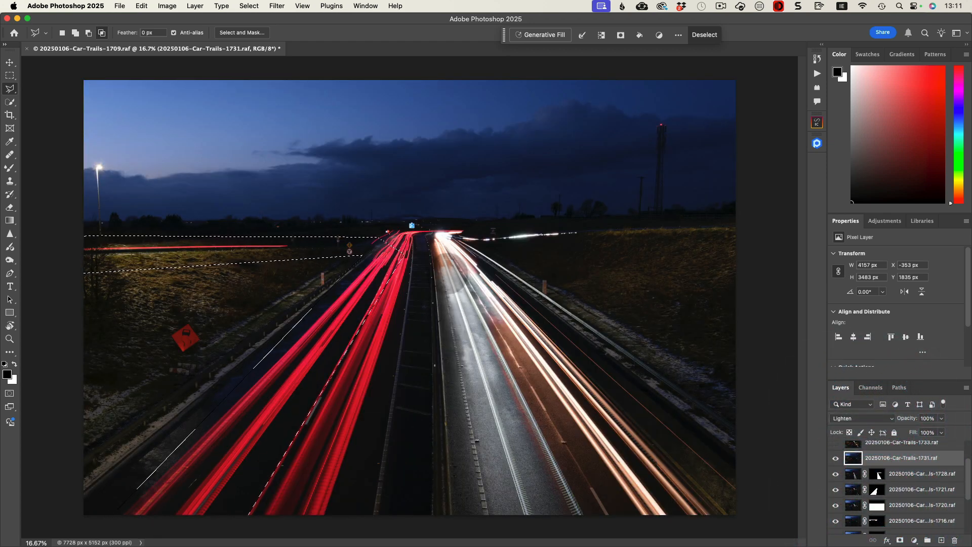
pyautogui.press('super+d')
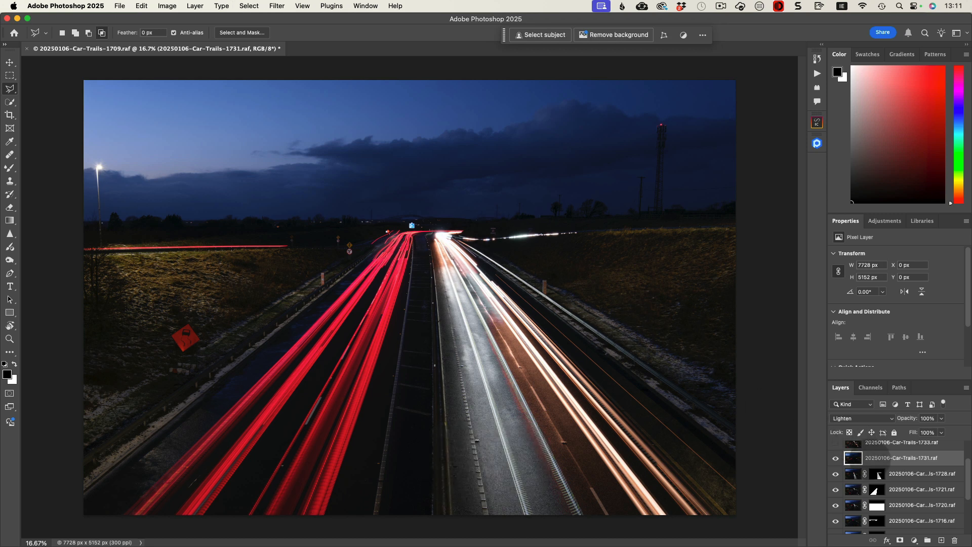
# Compare the 20250106-Car-Trails-1733.raf photo with the composite by toggling the layer's visibility.
pyautogui.scroll(3, 897, 486)
pyautogui.click(835, 480)
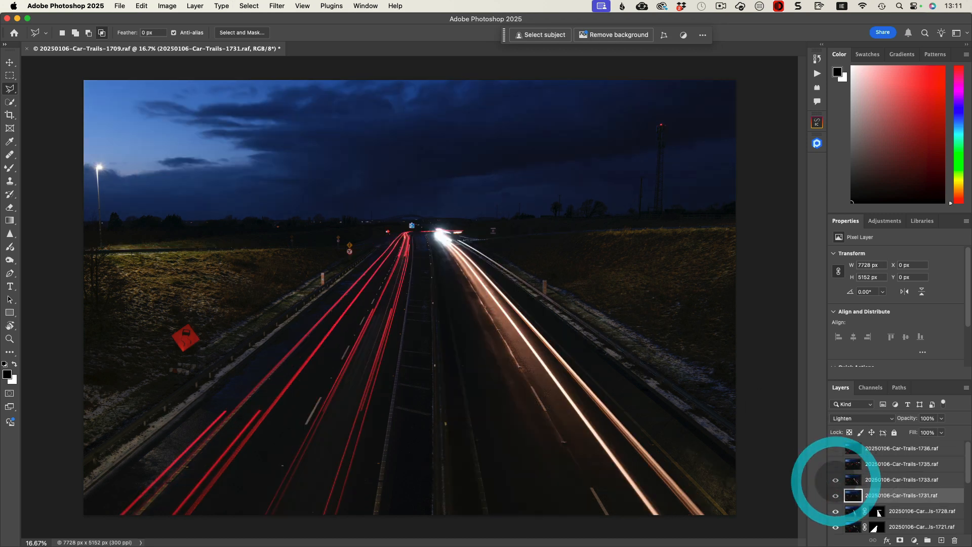
pyautogui.click(835, 480)
pyautogui.click(836, 480)
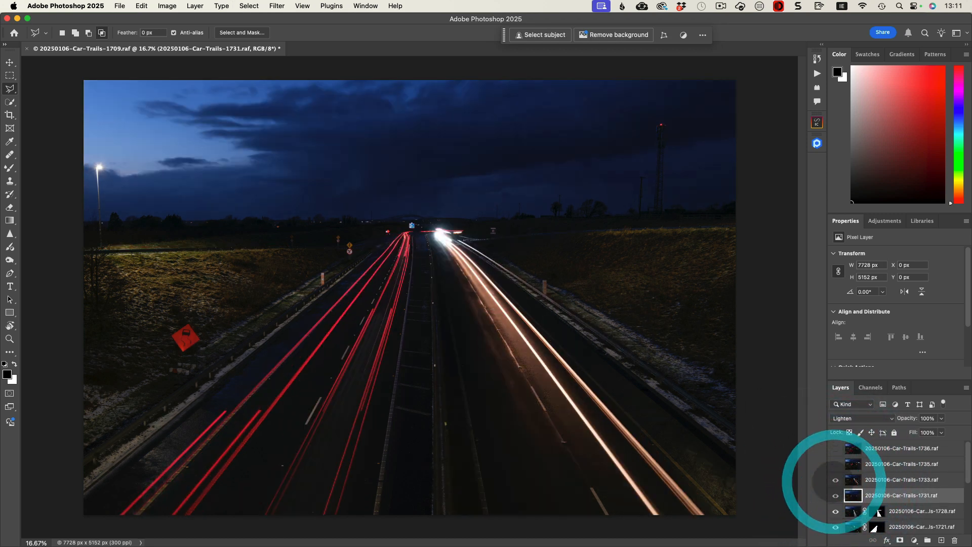
pyautogui.click(836, 479)
pyautogui.click(836, 479)
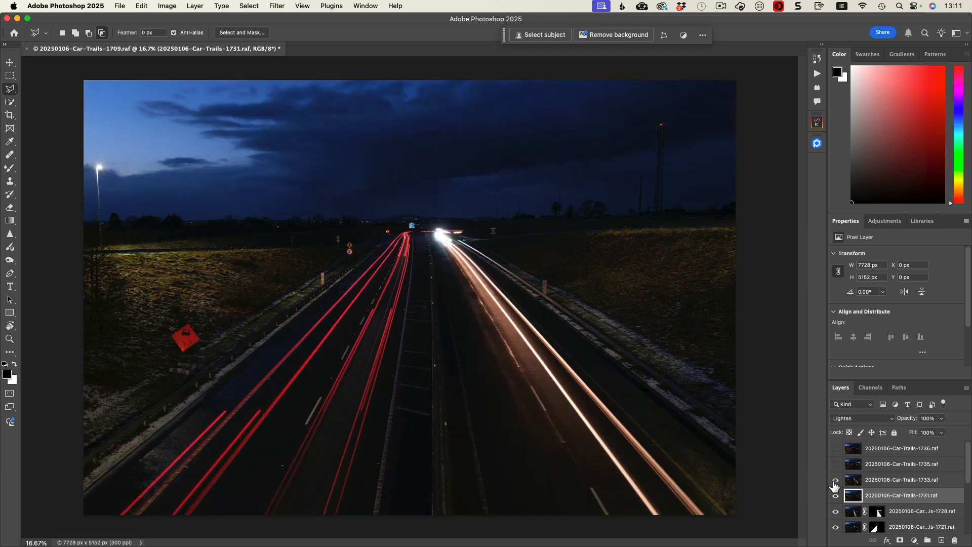
pyautogui.click(836, 479)
pyautogui.click(836, 480)
pyautogui.click(835, 477)
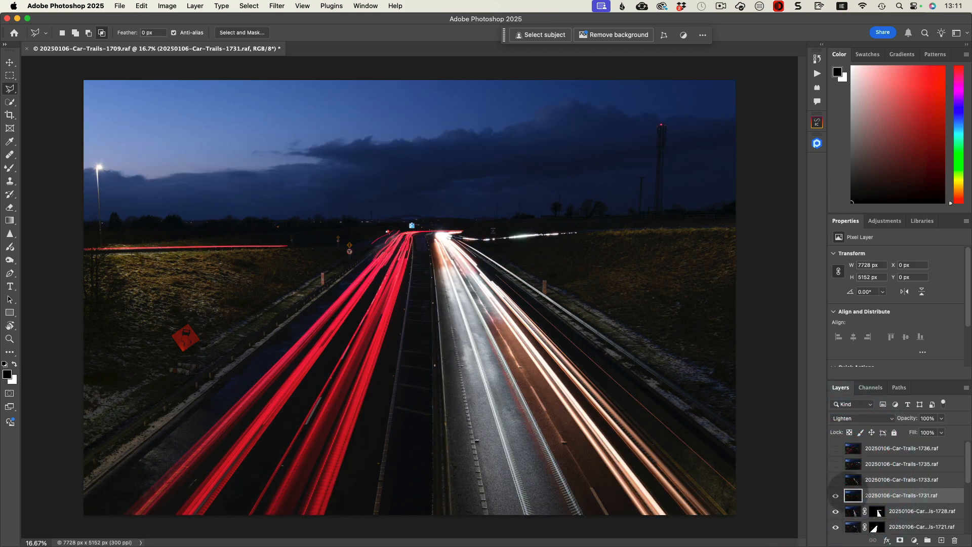
# Examine what the 1731 layer adds to the trails and the verges by repeatedly toggling its visibility.
pyautogui.click(836, 496)
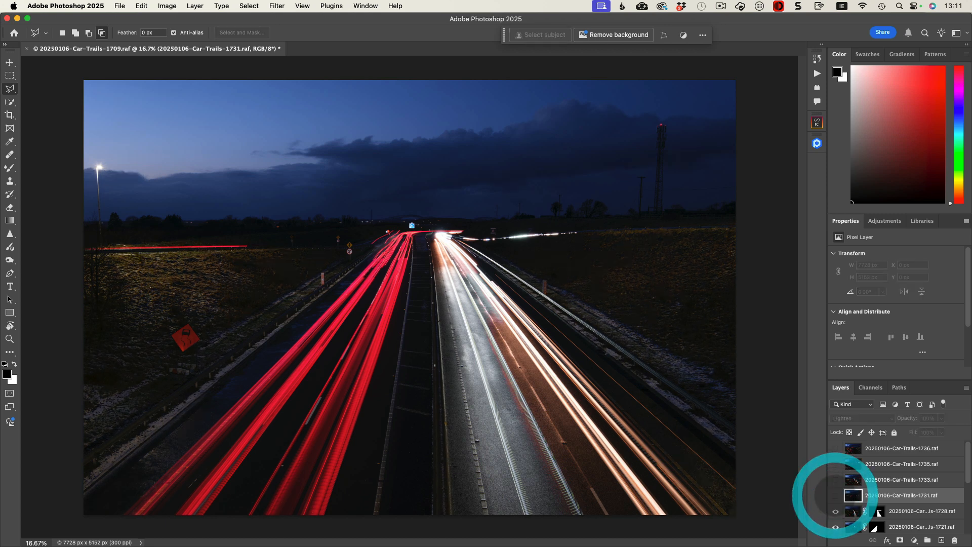
pyautogui.click(835, 496)
pyautogui.click(836, 496)
pyautogui.click(835, 496)
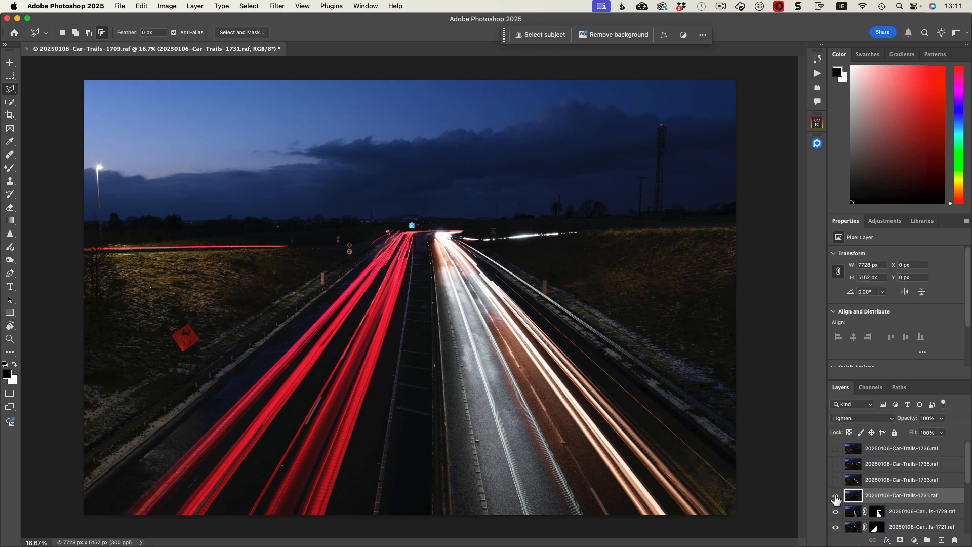
pyautogui.click(836, 496)
pyautogui.click(835, 496)
pyautogui.click(836, 495)
pyautogui.click(835, 496)
pyautogui.click(836, 496)
pyautogui.click(835, 496)
pyautogui.click(836, 497)
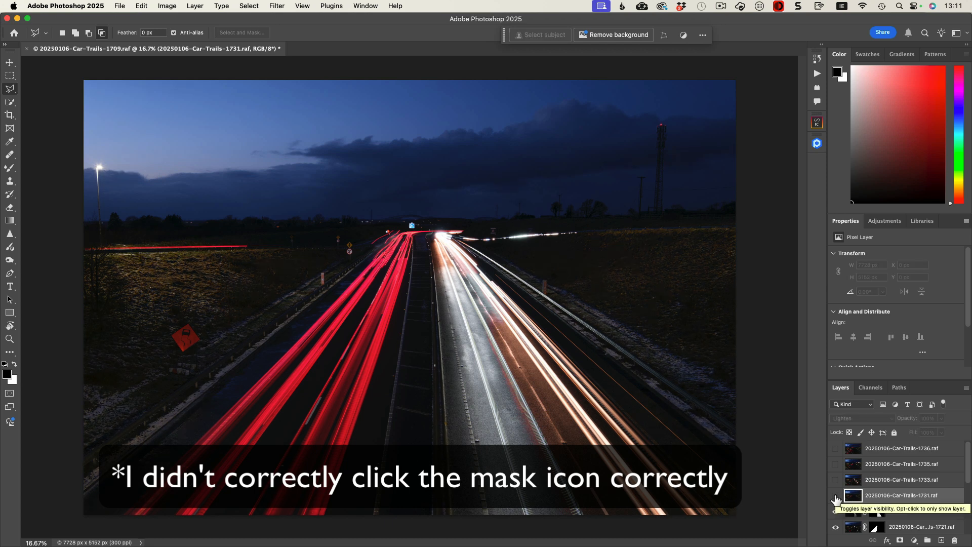
pyautogui.click(837, 497)
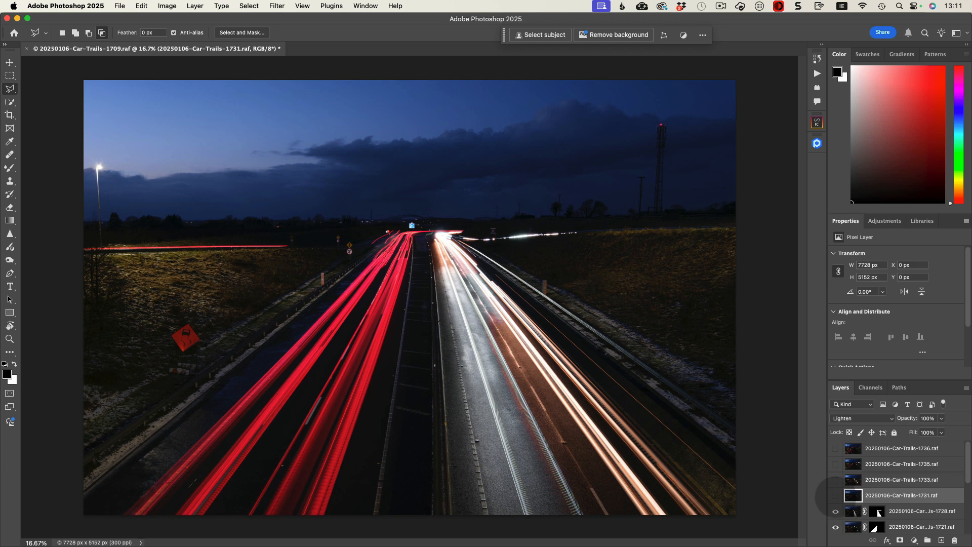
pyautogui.click(836, 496)
pyautogui.click(836, 496)
pyautogui.click(836, 496)
pyautogui.click(836, 496)
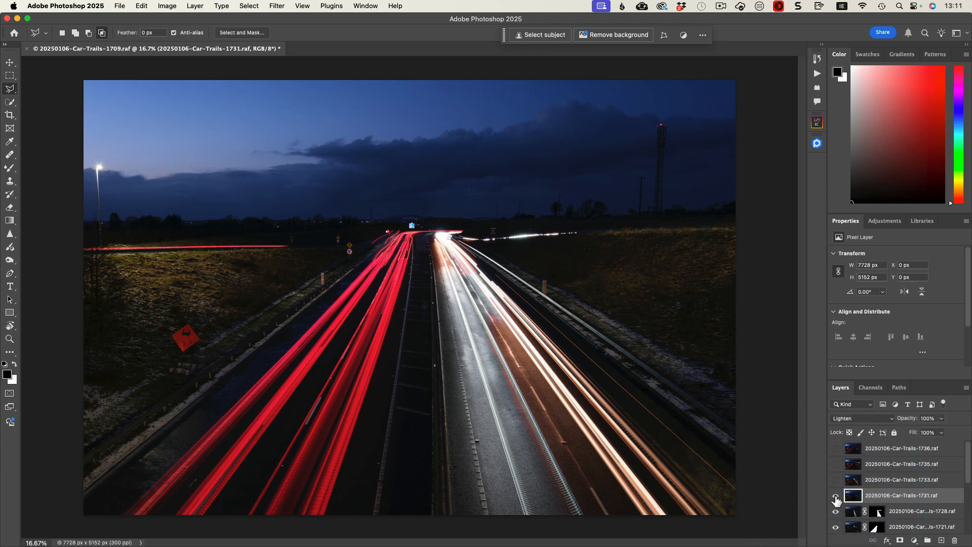
# Copy the 1720 layer's gradient mask onto the 1731 layer.
pyautogui.scroll(-3, 898, 501)
pyautogui.moveTo(877, 501); pyautogui.dragTo(881, 455)
pyautogui.scroll(2, 882, 455)
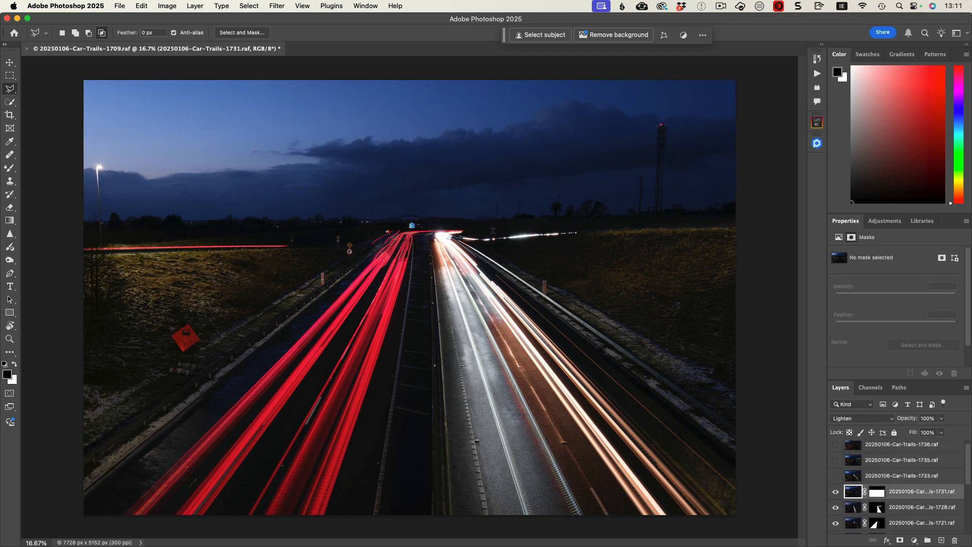
# Show and select the 20250106-Car-Trails-1733.raf layer, and outline the red trails on the left carriageway with the Polygonal Lasso.
pyautogui.click(835, 475)
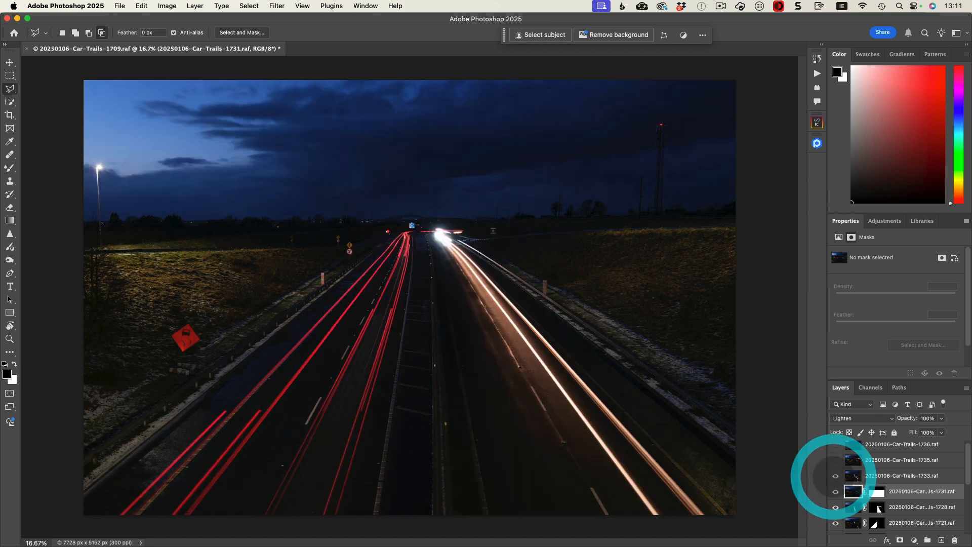
pyautogui.click(867, 476)
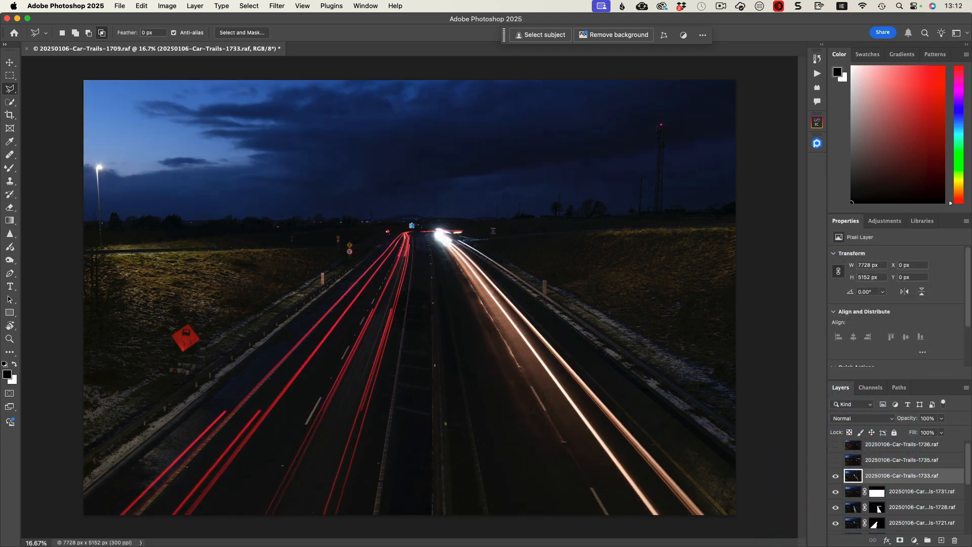
pyautogui.click(104, 509)
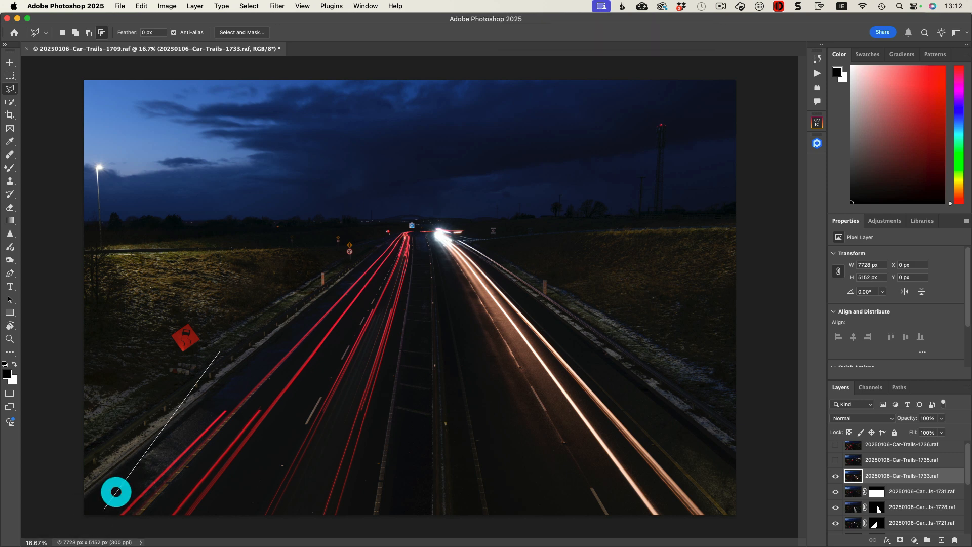
pyautogui.click(428, 231)
pyautogui.click(363, 523)
pyautogui.click(87, 531)
pyautogui.click(104, 509)
pyautogui.click(103, 508)
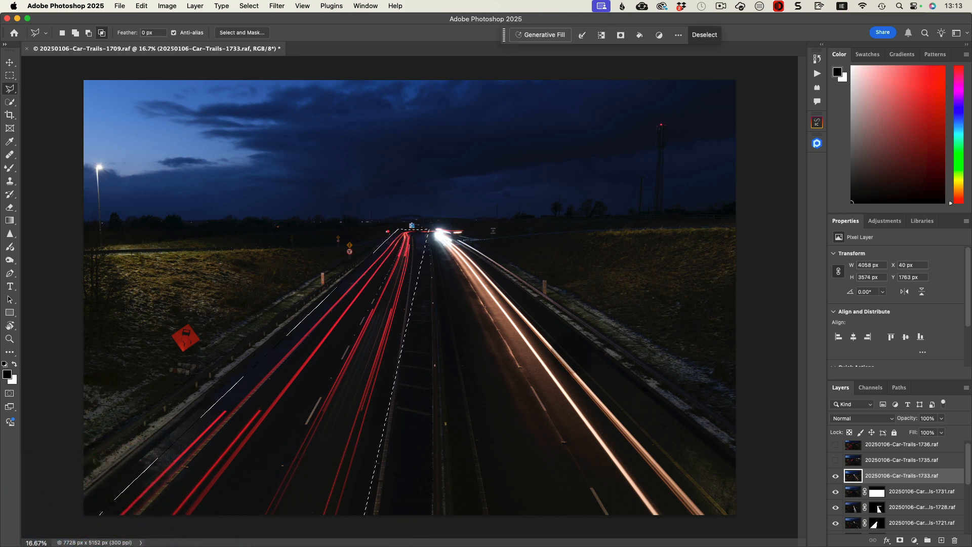
# Add a Polygonal Lasso outline around the white trails on the right carriageway to the existing selection.
pyautogui.press('shift')
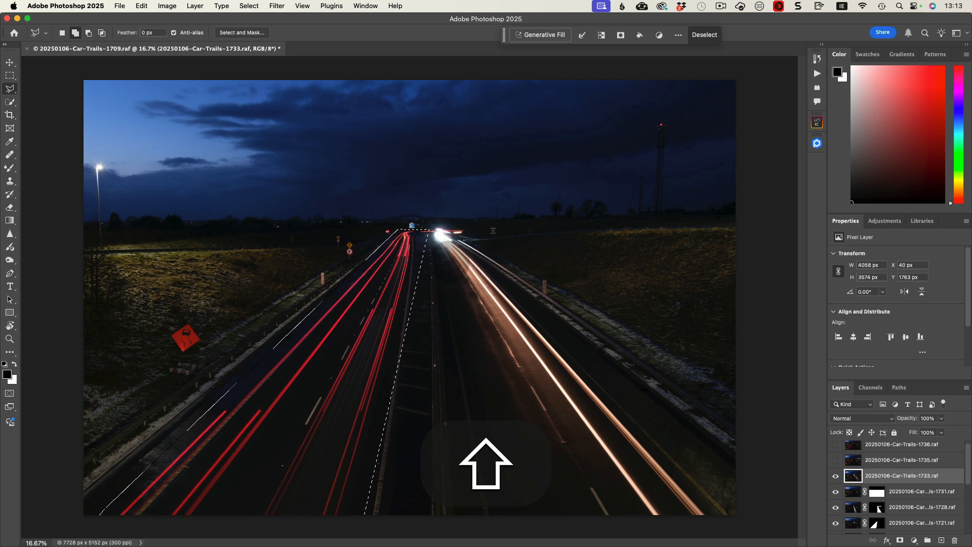
pyautogui.click(398, 230)
pyautogui.click(447, 255)
pyautogui.click(466, 251)
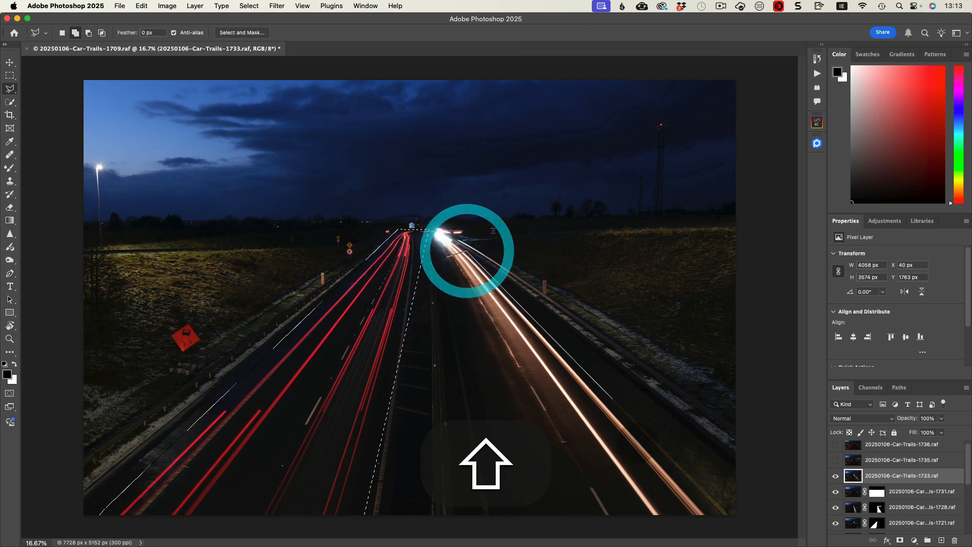
pyautogui.click(714, 484)
pyautogui.click(715, 535)
pyautogui.click(566, 522)
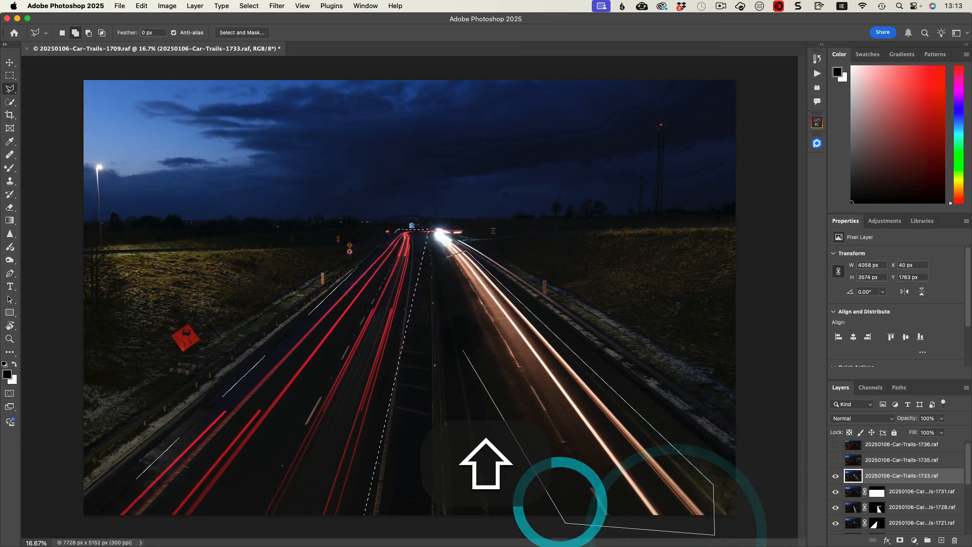
pyautogui.click(450, 287)
pyautogui.click(448, 255)
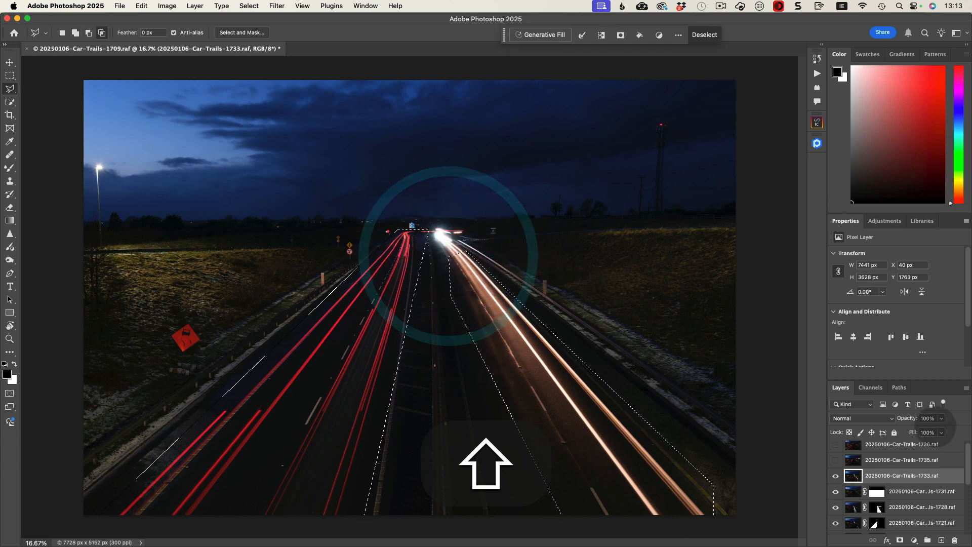
# Turn the selection into a layer mask on the 1733 layer and set its blend mode to Lighten.
pyautogui.click(900, 540)
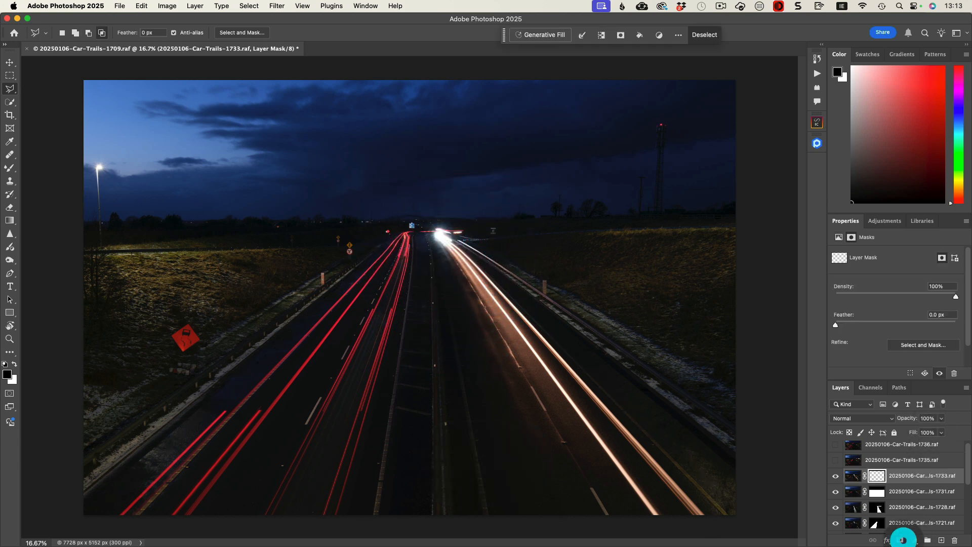
pyautogui.click(858, 417)
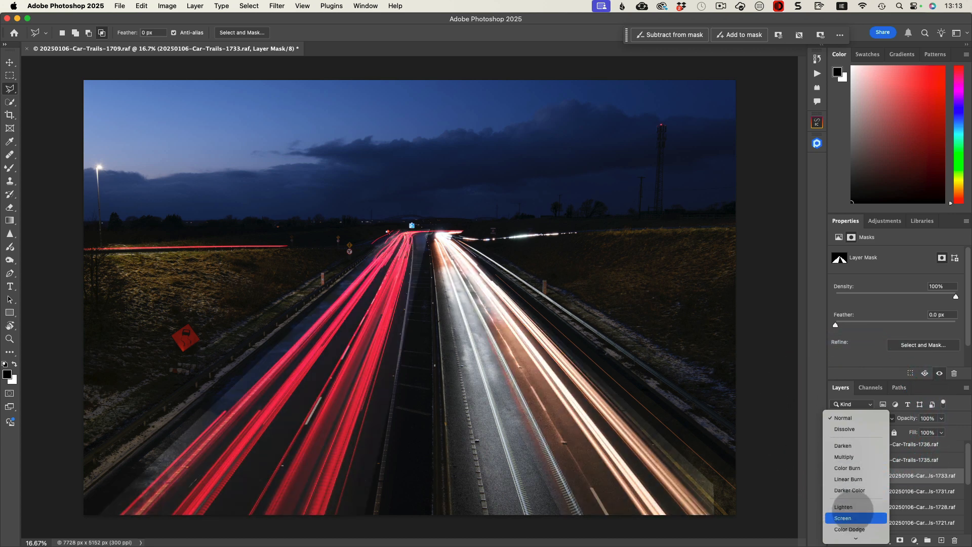
pyautogui.click(845, 507)
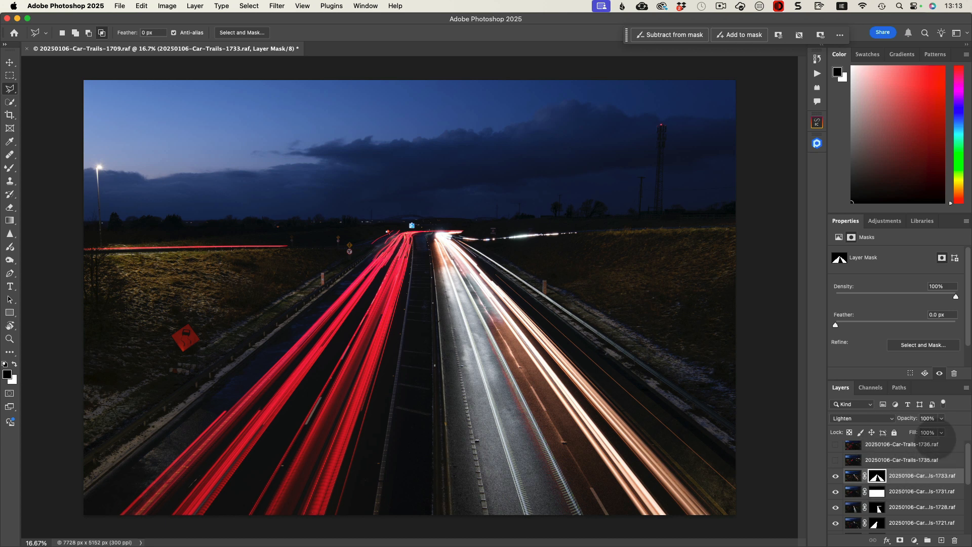
# Examine what the 1733 layer adds by fading its opacity down and restoring it to 100%.
pyautogui.click(941, 418)
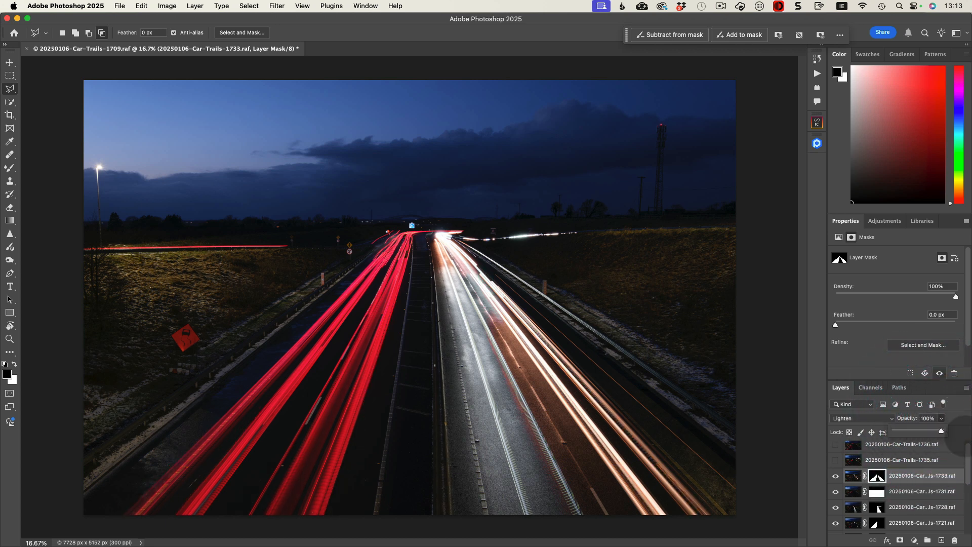
pyautogui.moveTo(942, 431); pyautogui.dragTo(877, 430)
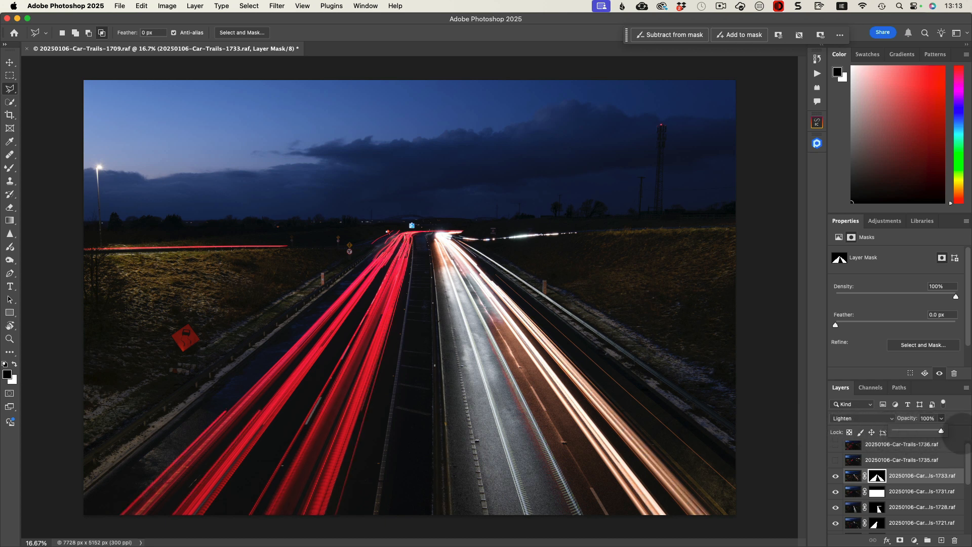
pyautogui.moveTo(895, 431); pyautogui.dragTo(942, 431)
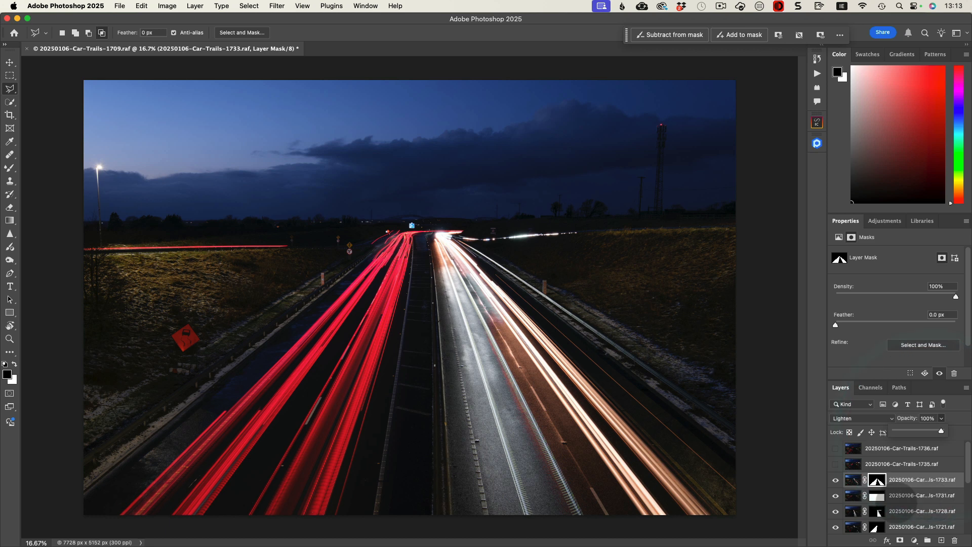
# Show the 20250106-Car-Trails-1735.raf layer with a copy of the 1731 layer's gradient mask and set its blend mode to Lighten.
pyautogui.click(835, 464)
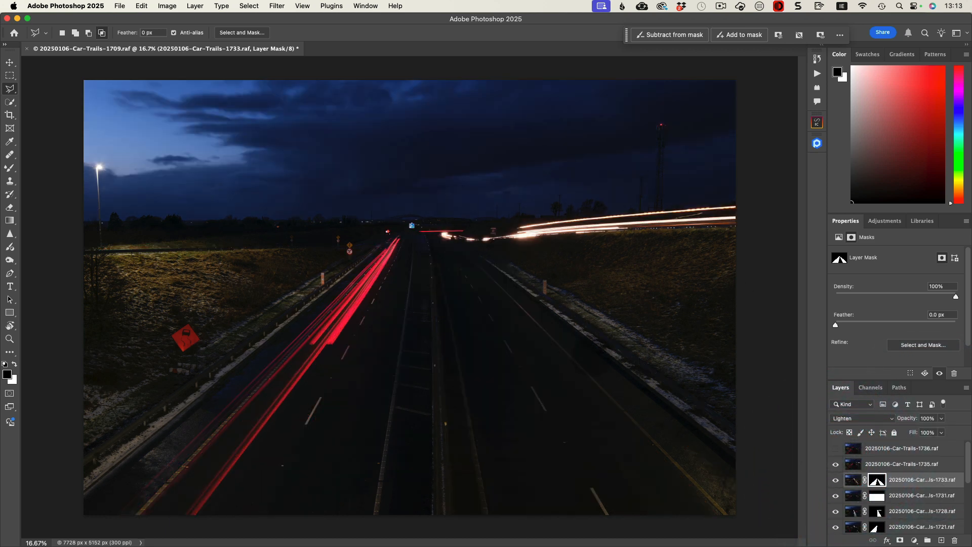
pyautogui.moveTo(878, 483); pyautogui.dragTo(877, 464)
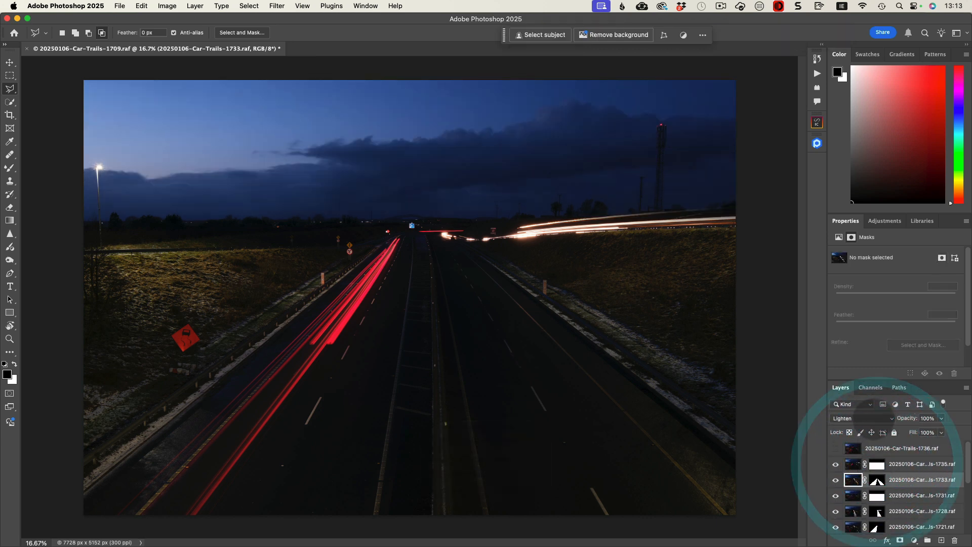
pyautogui.click(851, 463)
pyautogui.click(846, 418)
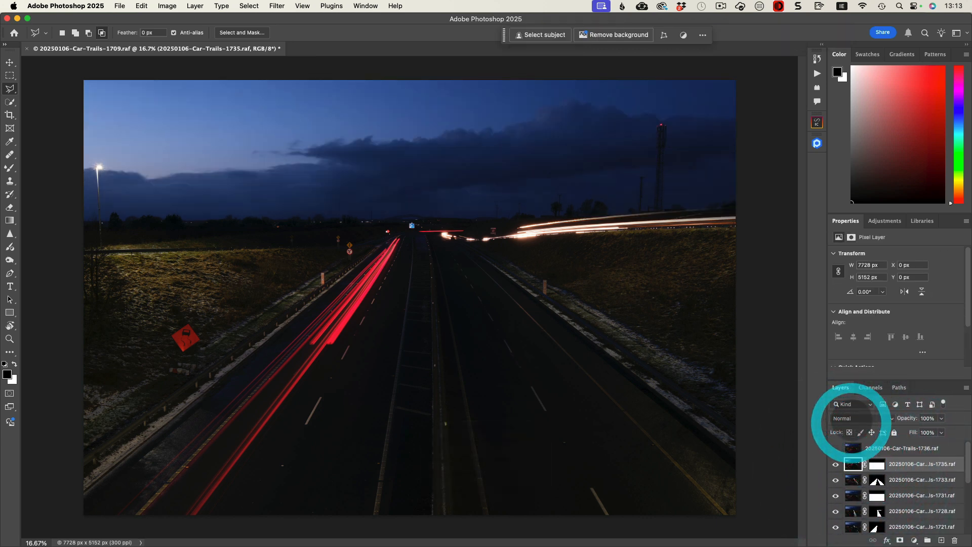
pyautogui.click(855, 503)
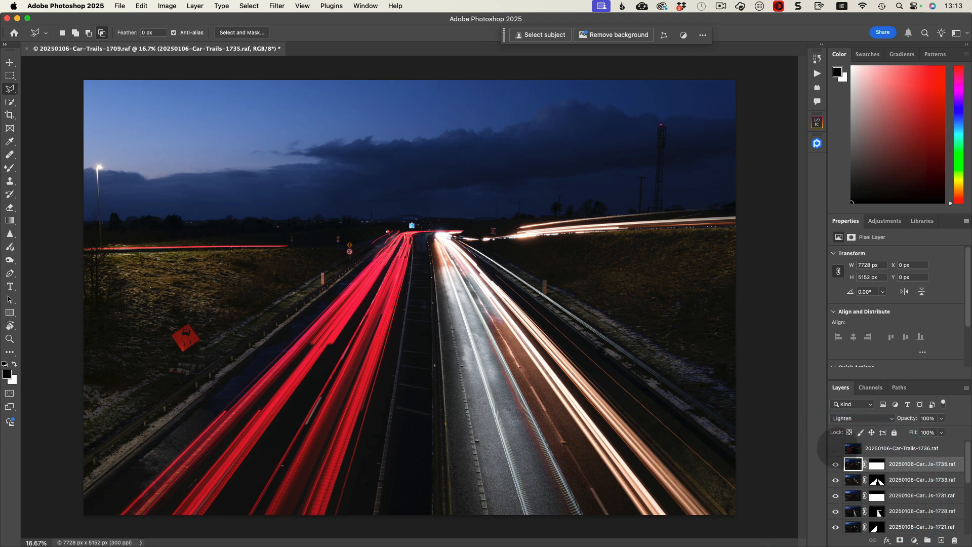
# Show the 1736 layer and outline the left carriageway and side-road trails with the Polygonal Lasso, keeping everything below the horizon.
pyautogui.click(836, 448)
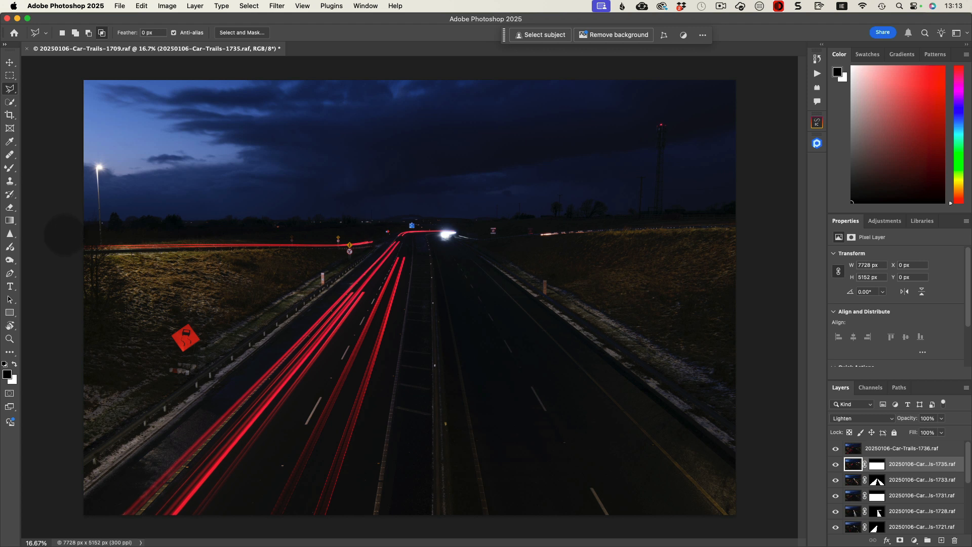
pyautogui.click(129, 227)
pyautogui.click(436, 226)
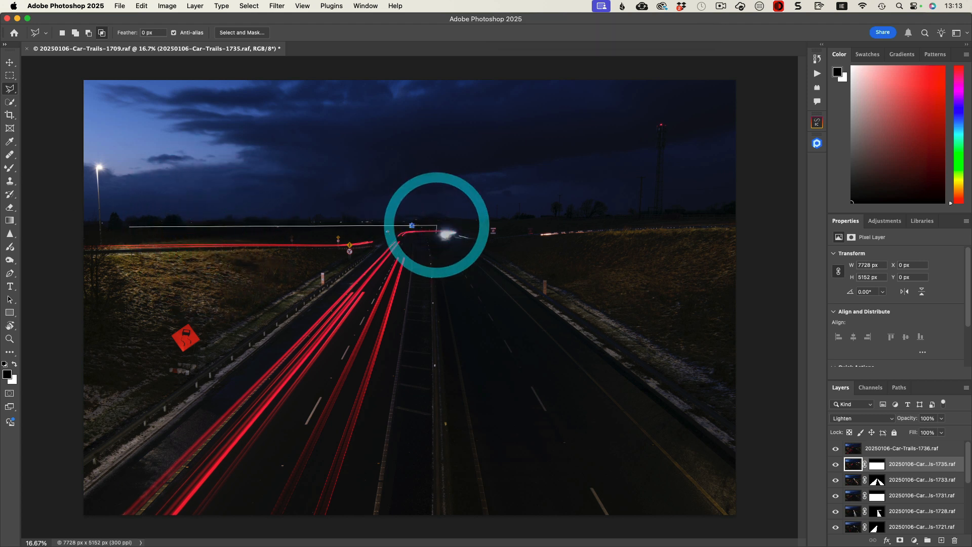
pyautogui.click(394, 534)
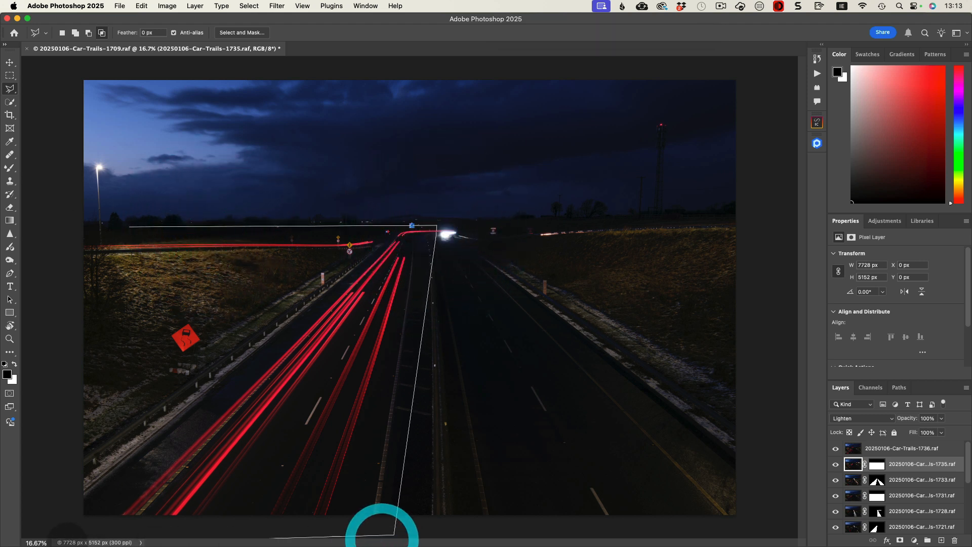
pyautogui.click(47, 522)
pyautogui.click(47, 327)
pyautogui.click(60, 228)
pyautogui.click(131, 226)
pyautogui.doubleClick(130, 226)
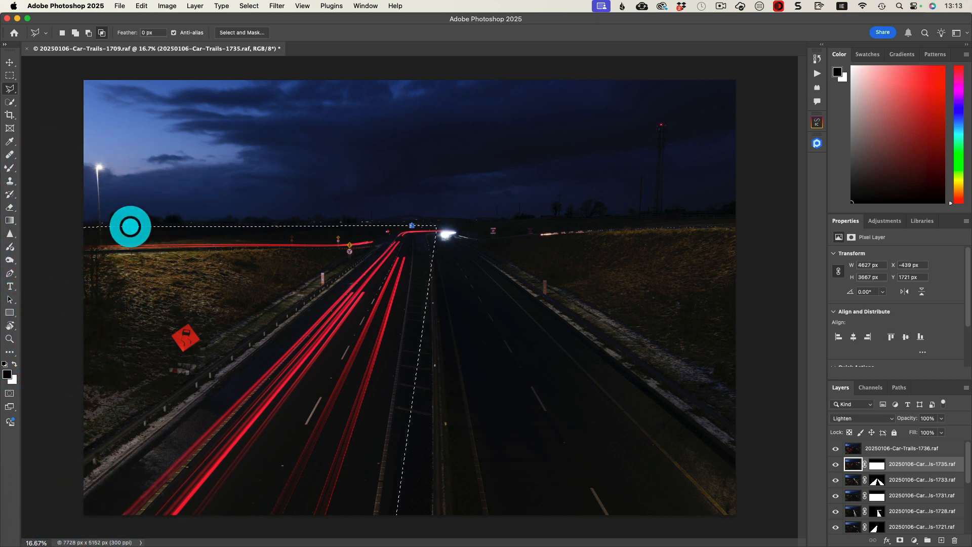
pyautogui.click(130, 225)
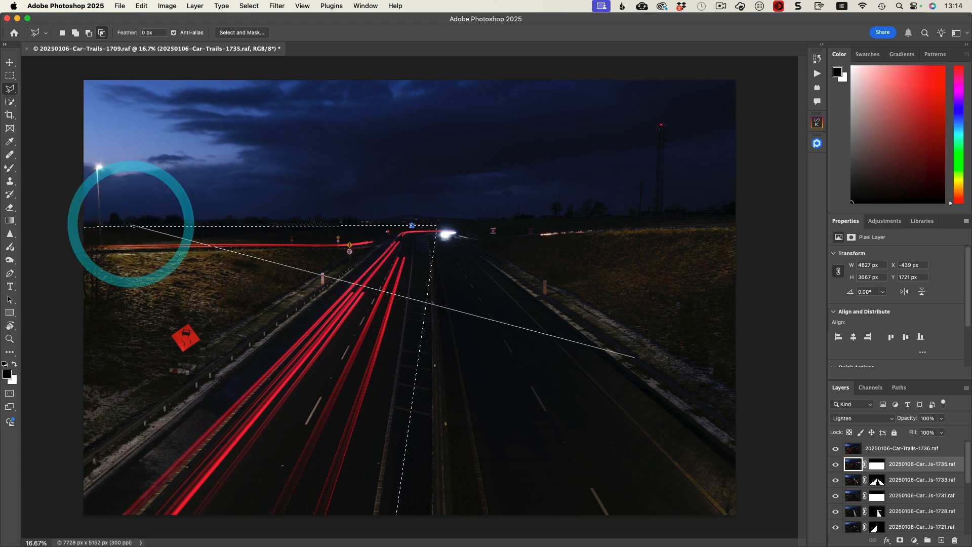
pyautogui.press('super+z')
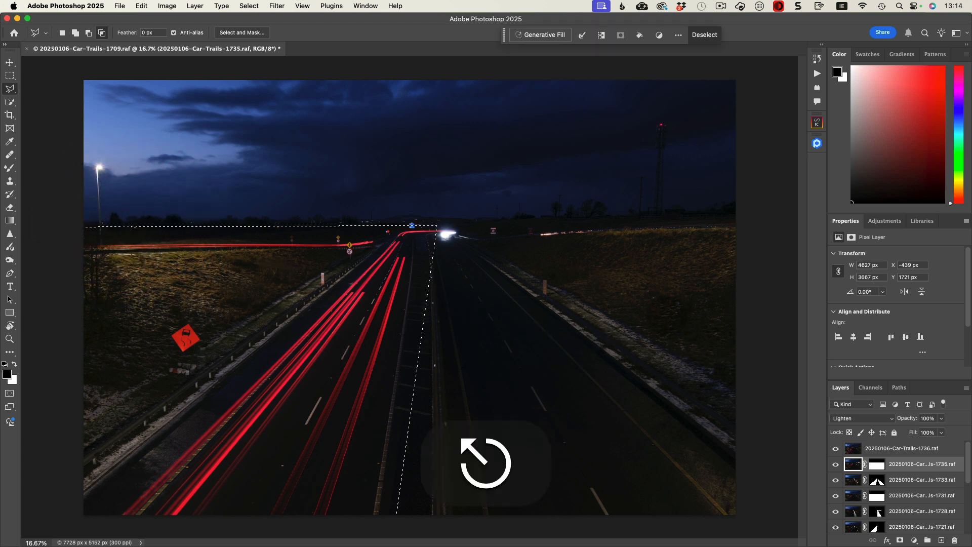
# Mask the 20250106-Car-Trails-1736.raf layer with the selection and set its blend mode to Lighten.
pyautogui.click(892, 448)
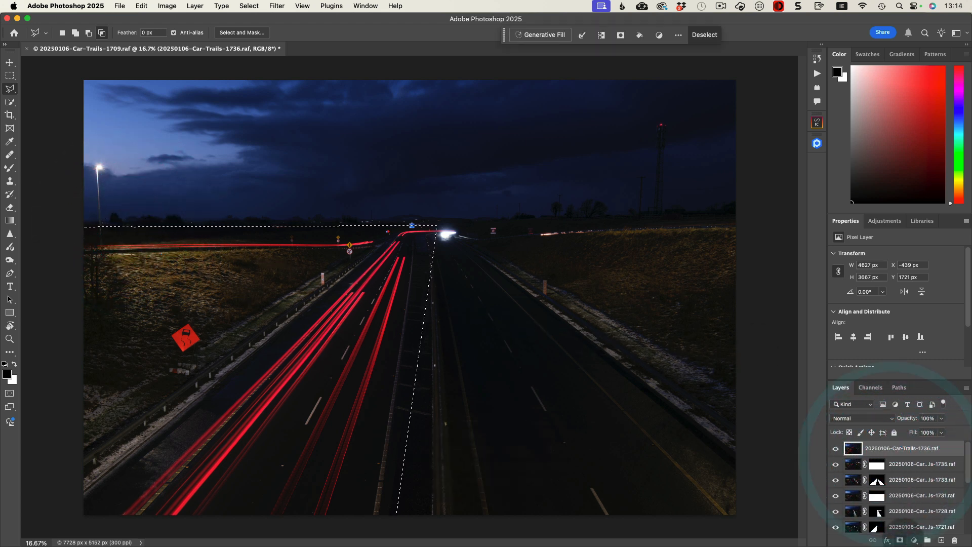
pyautogui.click(900, 540)
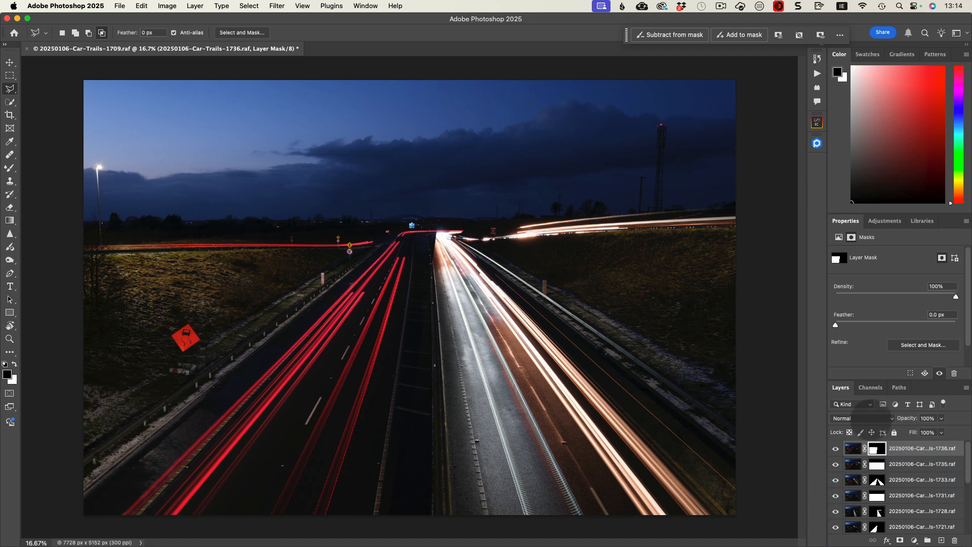
pyautogui.click(864, 418)
pyautogui.click(874, 501)
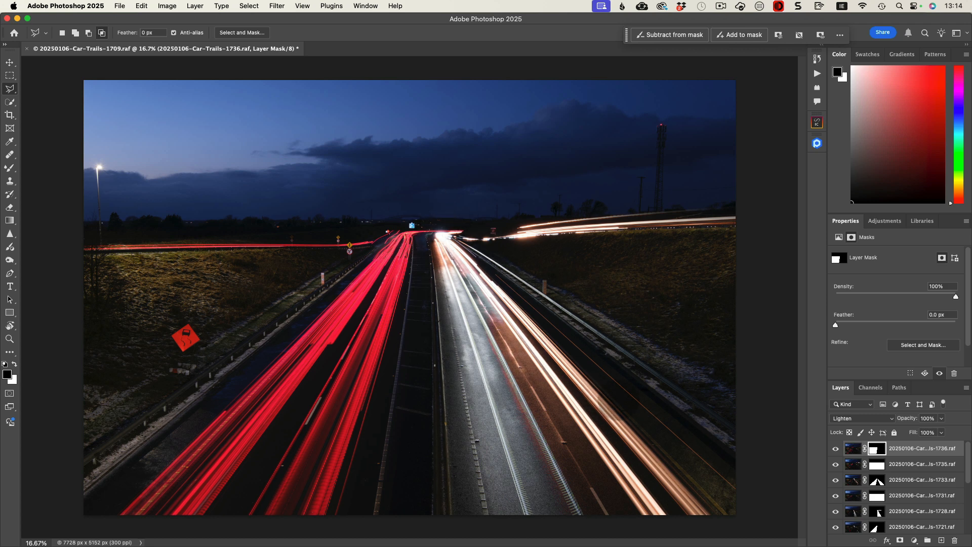
# Review what the 1735, 1733, 1731, 1728 and 1721 layers each contribute by toggling their visibility in turn.
pyautogui.scroll(-5, 825, 458)
pyautogui.scroll(5, 826, 458)
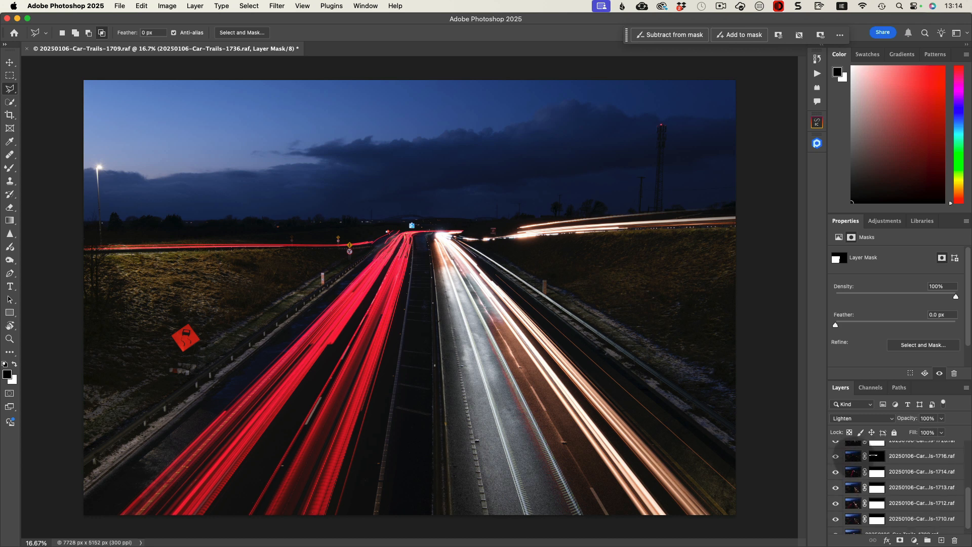
pyautogui.click(836, 464)
pyautogui.click(835, 465)
pyautogui.click(835, 480)
pyautogui.click(835, 480)
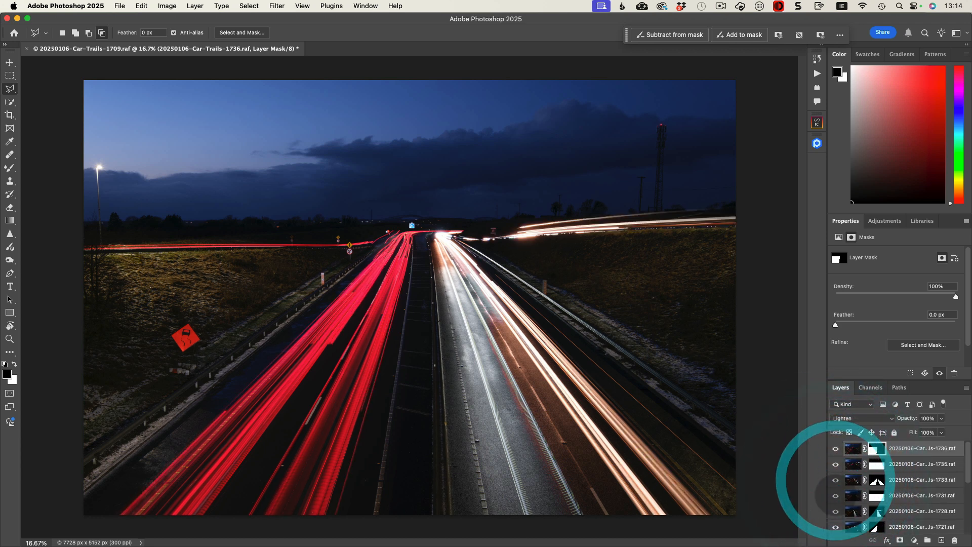
pyautogui.click(835, 496)
pyautogui.click(835, 511)
pyautogui.click(836, 511)
pyautogui.click(835, 528)
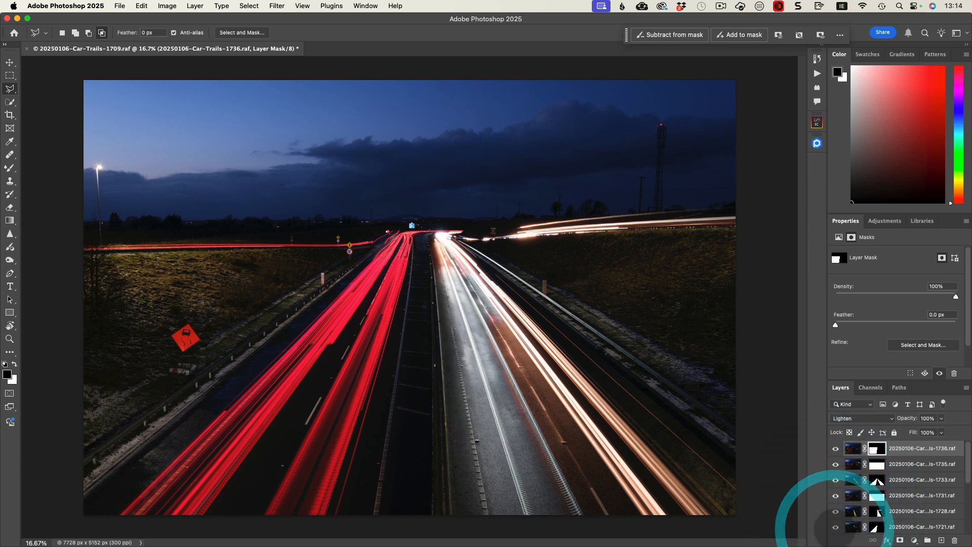
# Check the contribution of the 1710 layer and the 1709 base layer by toggling their visibility.
pyautogui.scroll(-5, 835, 529)
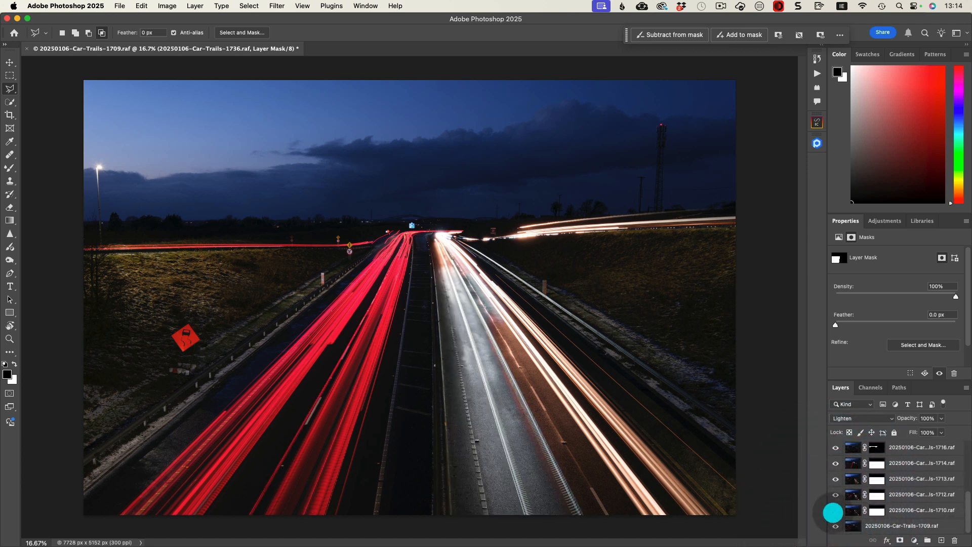
pyautogui.click(836, 510)
pyautogui.click(836, 511)
pyautogui.click(835, 526)
pyautogui.click(836, 527)
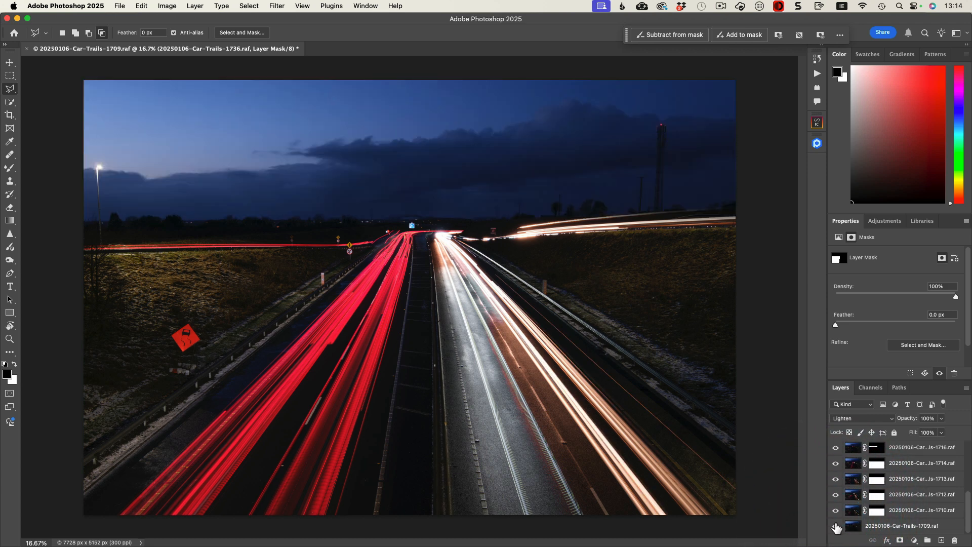
# Compare the composite with and without each upper layer, from 1736 down to 1721, by toggling visibility.
pyautogui.scroll(5, 837, 529)
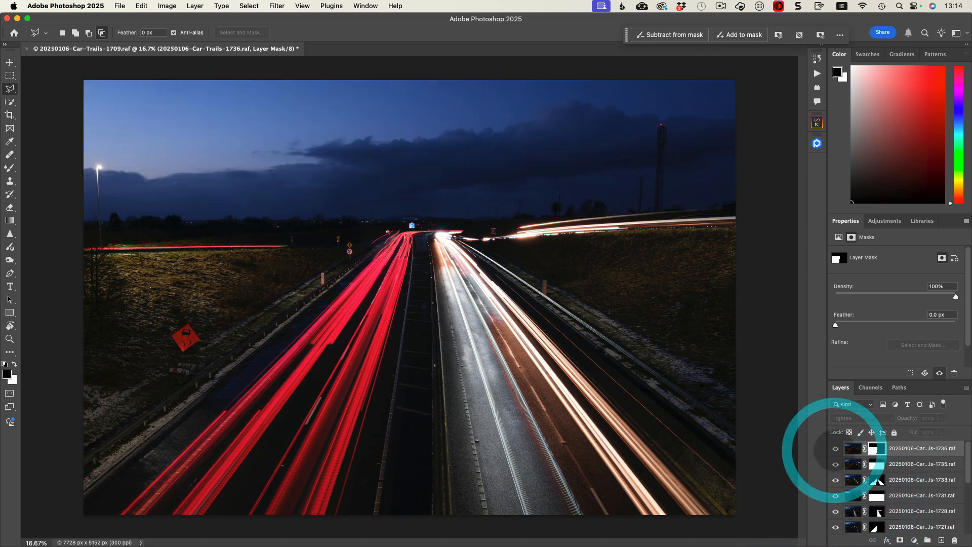
pyautogui.click(836, 448)
pyautogui.click(835, 464)
pyautogui.click(835, 465)
pyautogui.click(836, 480)
pyautogui.click(836, 480)
pyautogui.click(837, 496)
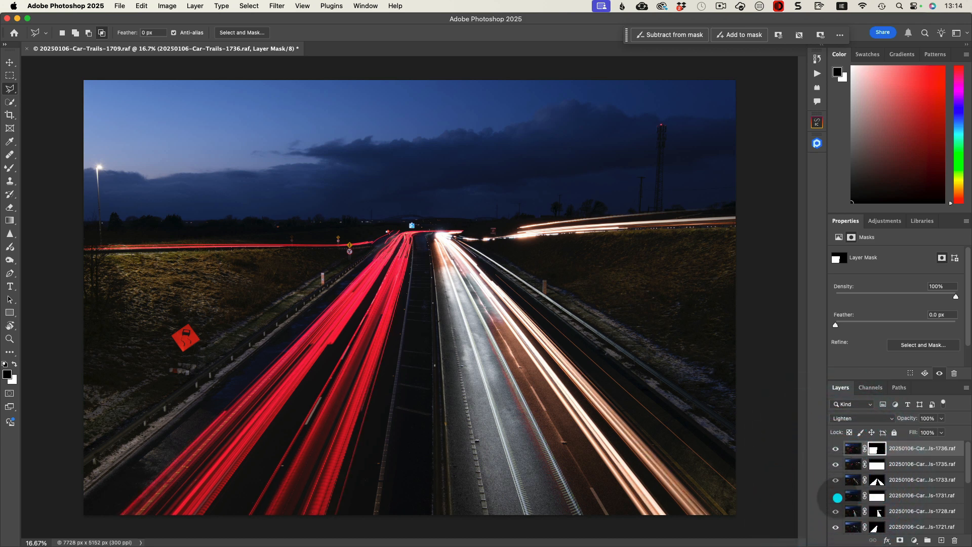
pyautogui.click(836, 512)
pyautogui.click(835, 511)
pyautogui.click(836, 511)
pyautogui.click(836, 511)
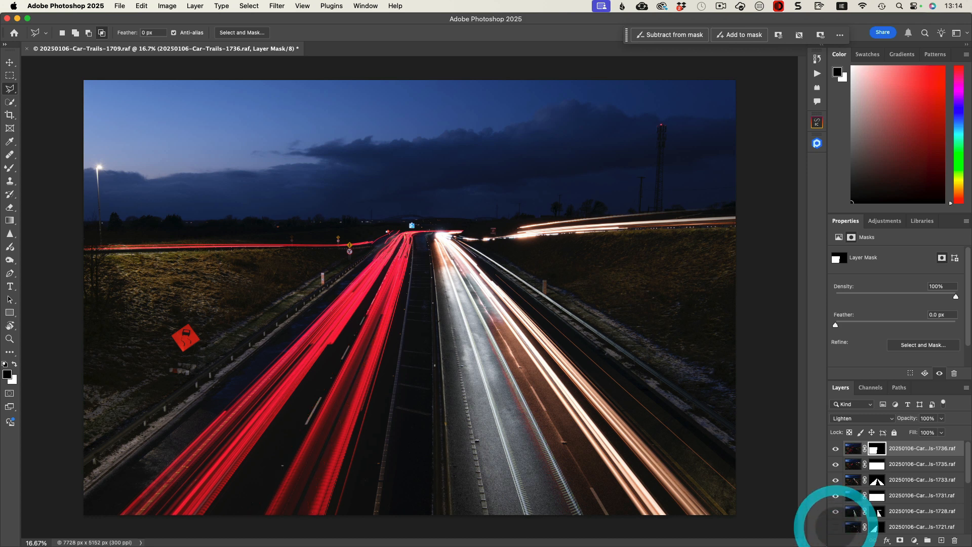
# Examine what the 1714, 1713 and 1712 layers add to the trails by toggling each one's visibility.
pyautogui.scroll(-5, 830, 507)
pyautogui.click(836, 463)
pyautogui.click(835, 463)
pyautogui.click(836, 479)
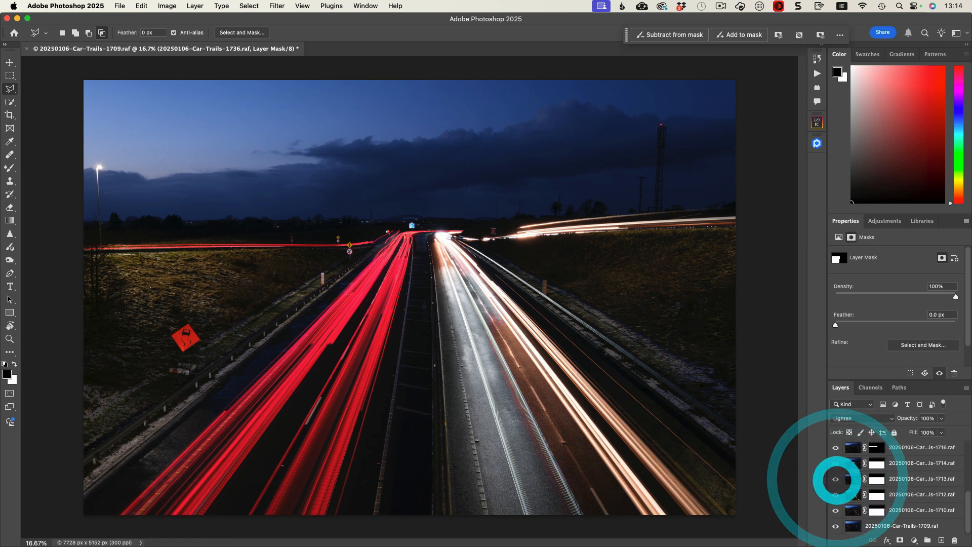
pyautogui.click(835, 495)
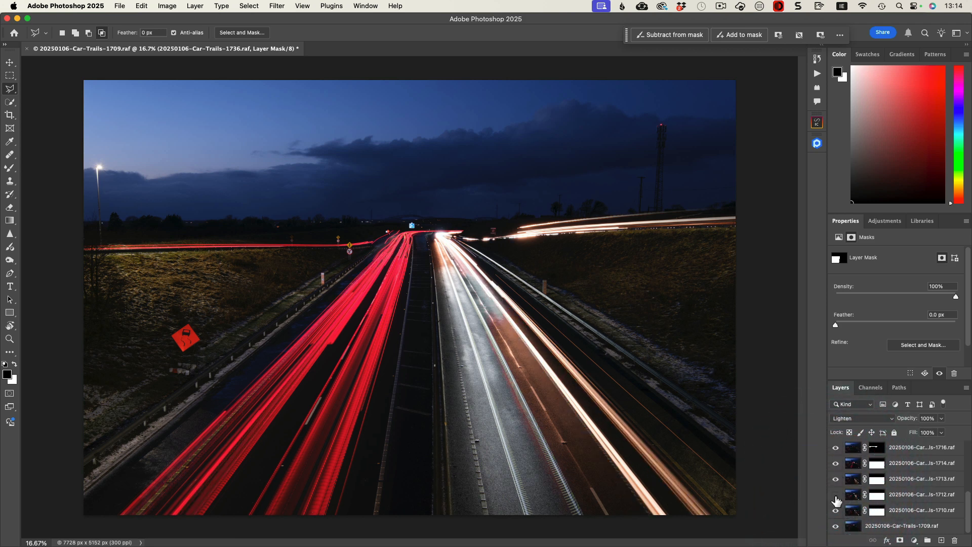
pyautogui.click(836, 495)
pyautogui.click(836, 496)
pyautogui.click(836, 496)
# Paint black on the 1712 layer's mask over the glare where the white trails converge, using a 150 px Brush.
pyautogui.click(878, 495)
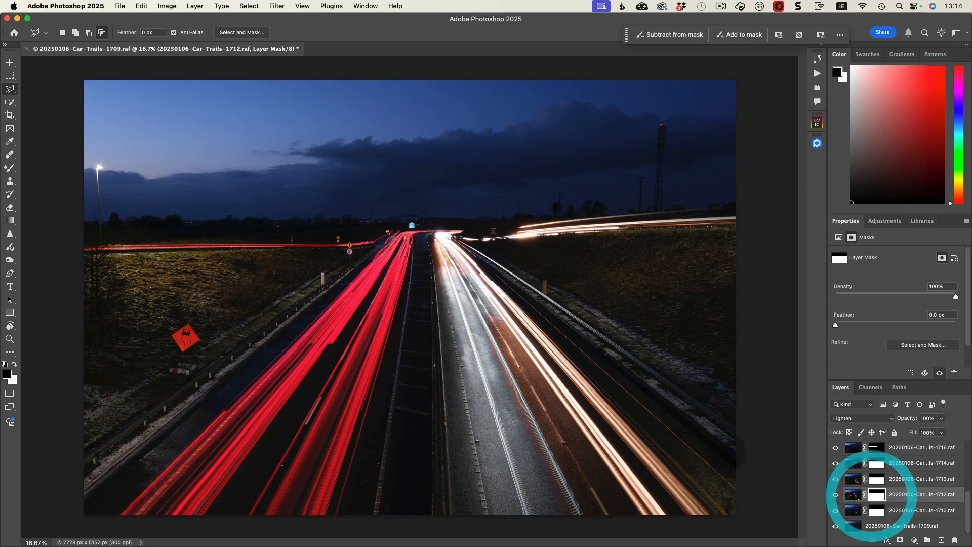
pyautogui.press('b')
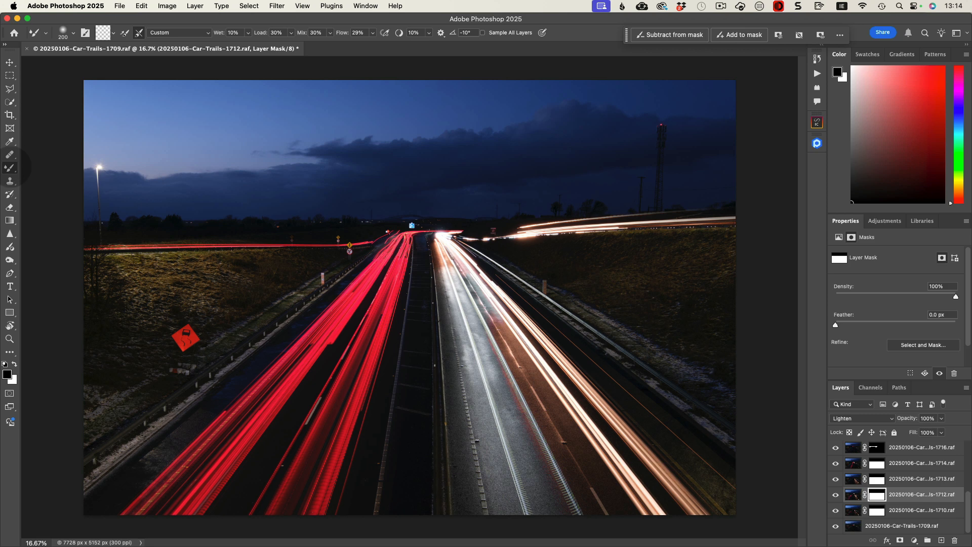
pyautogui.rightClick(15, 167)
pyautogui.click(57, 164)
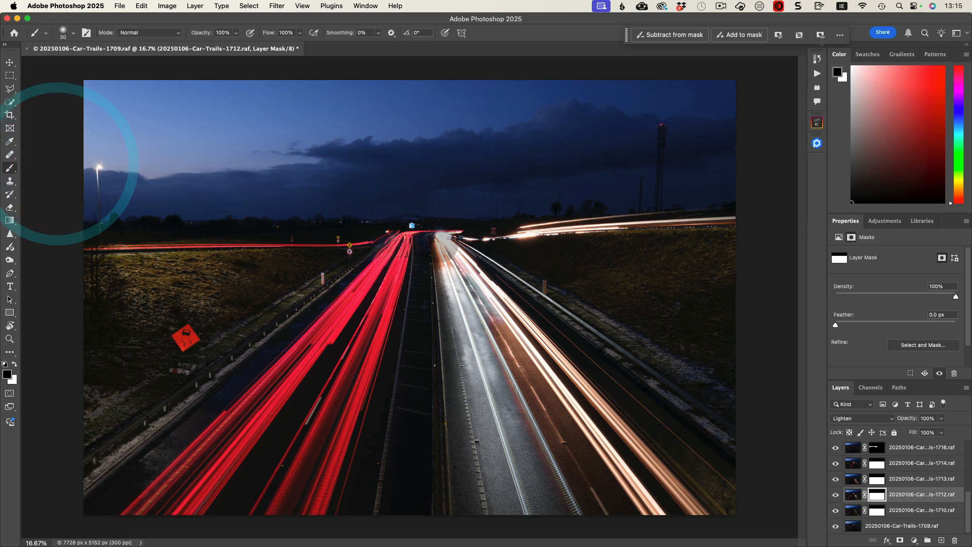
pyautogui.press(']')
pyautogui.press(']')
pyautogui.press(']')
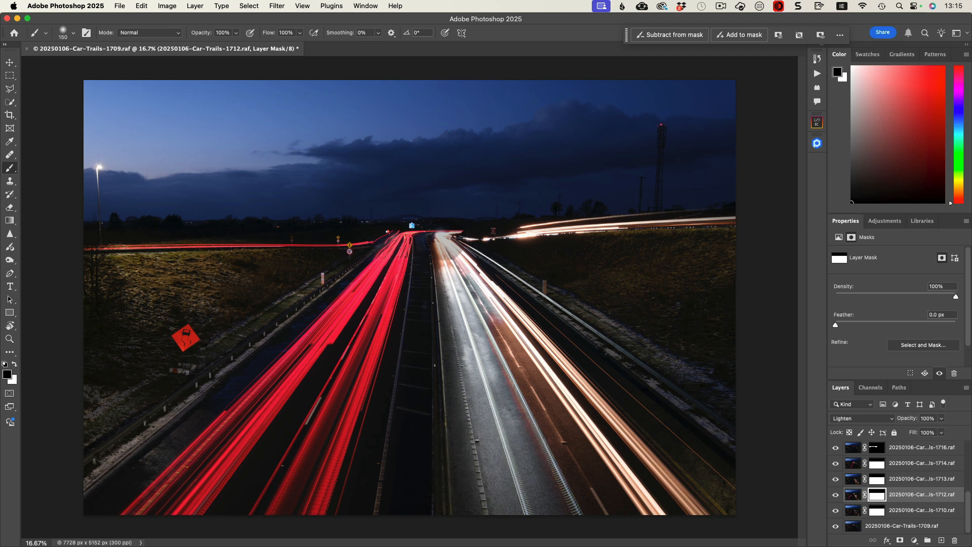
pyautogui.click(441, 235)
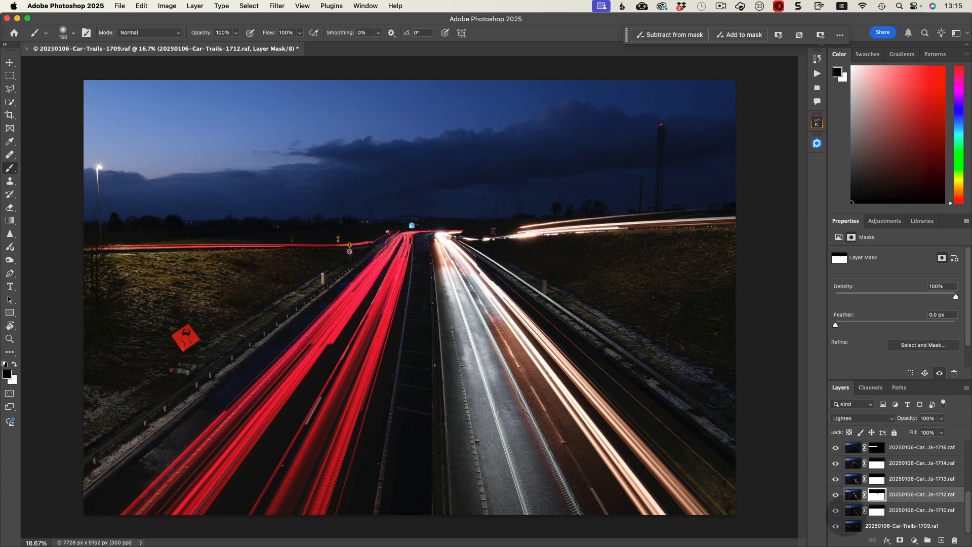
# Check what the 1710 layer and the 1709 base layer contribute by toggling their visibility.
pyautogui.click(837, 511)
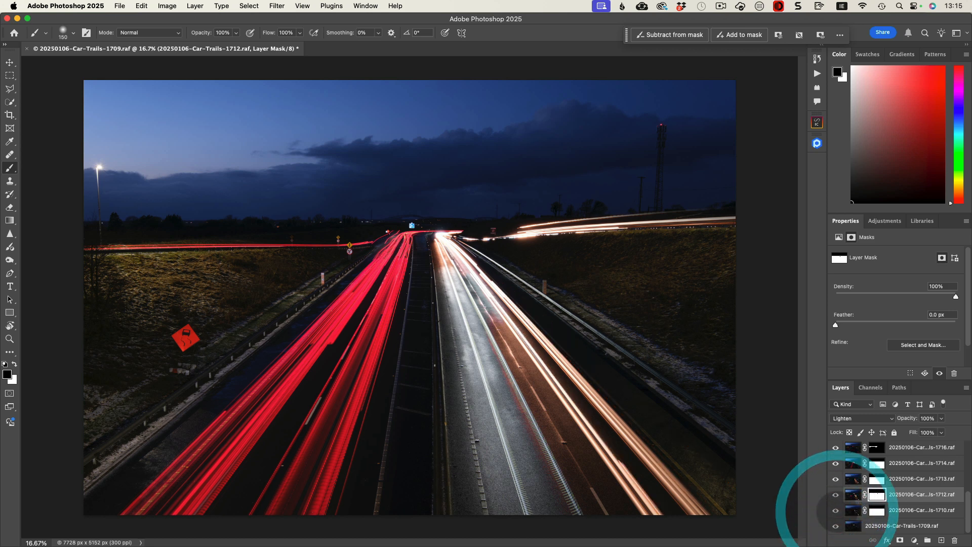
pyautogui.click(838, 511)
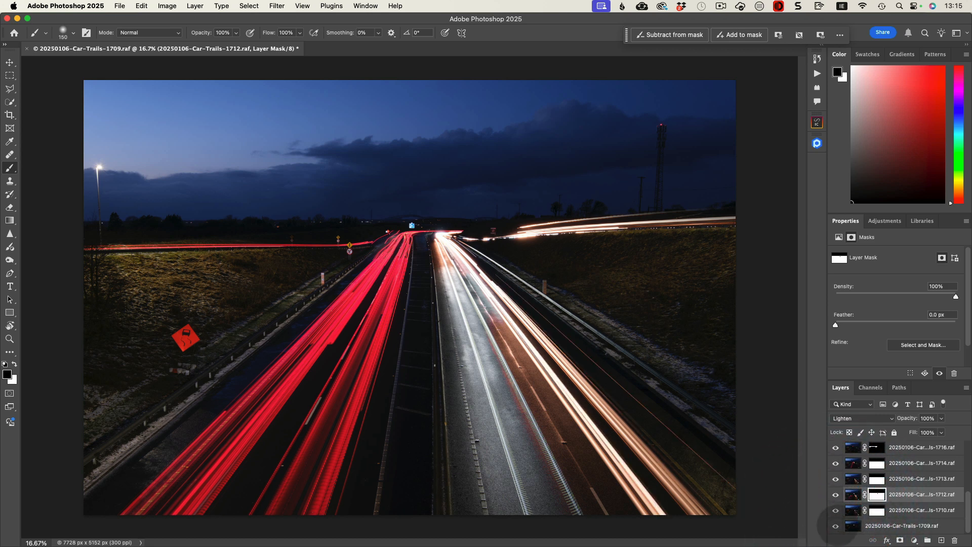
pyautogui.click(836, 526)
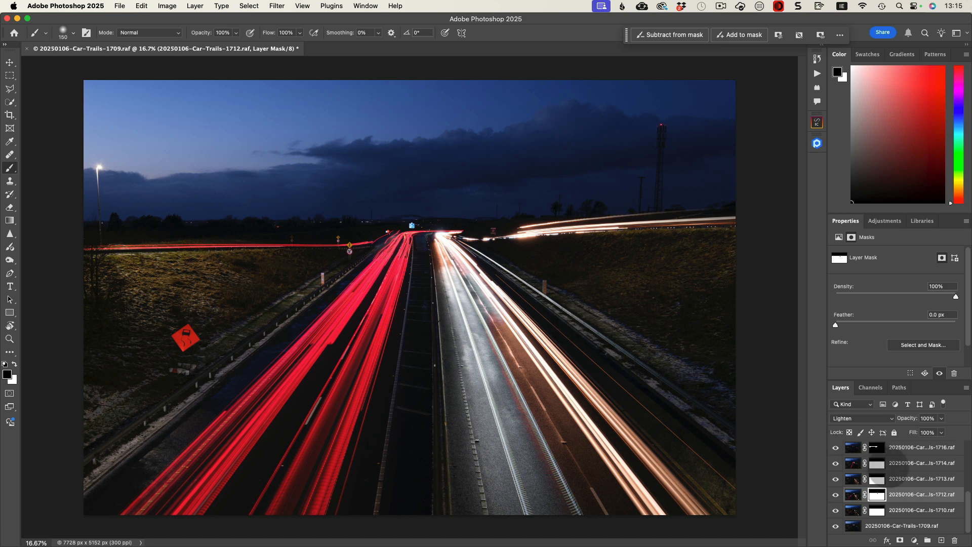
# Stamp all visible layers into a new merged layer above the 1736 layer.
pyautogui.scroll(5, 886, 465)
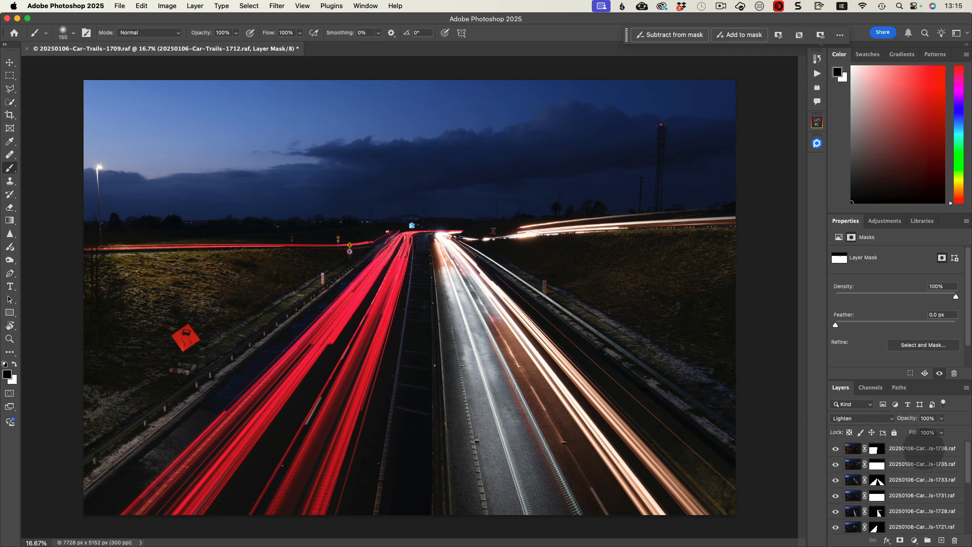
pyautogui.click(923, 447)
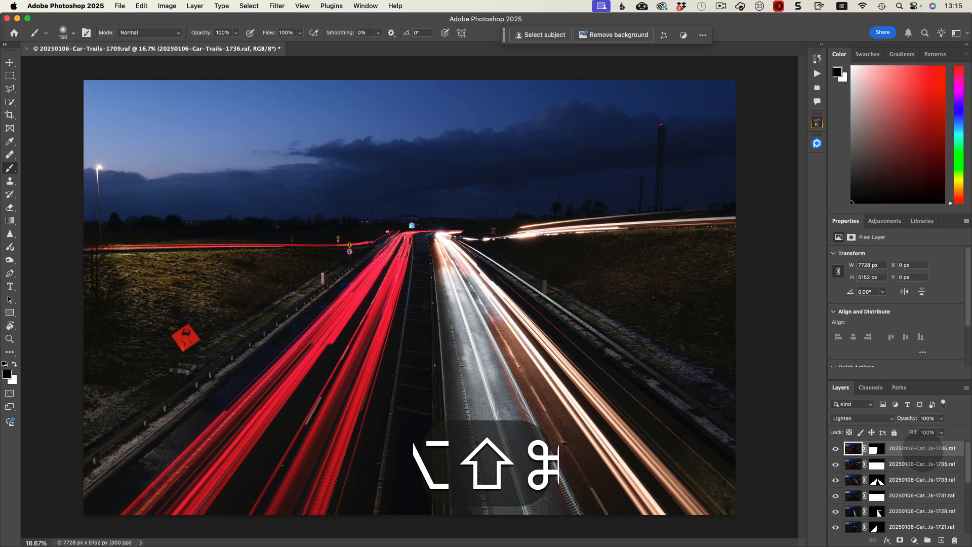
pyautogui.press('super+alt+shift+e')
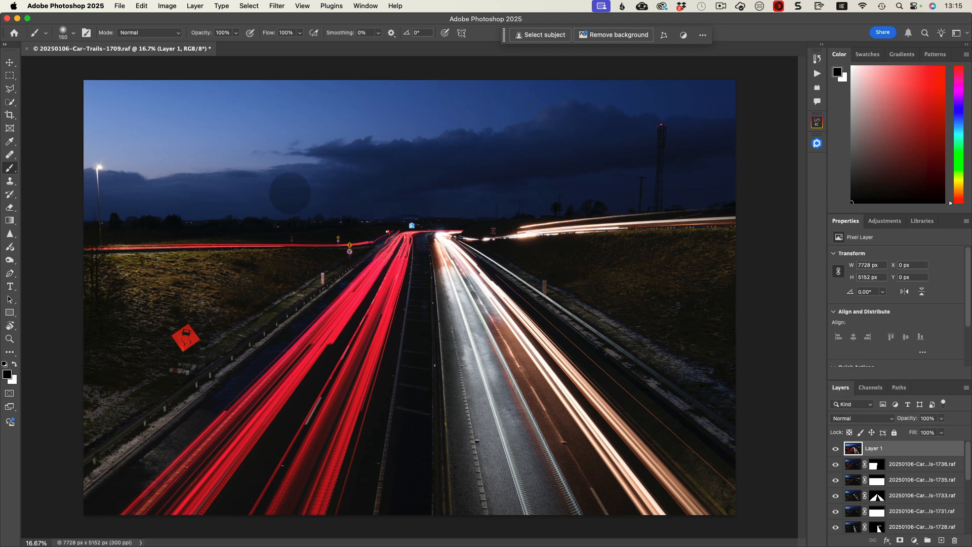
# Remove the small blue sign on the horizon with a Polygonal Lasso selection and a Content-Aware fill, and deselect.
pyautogui.press('l')
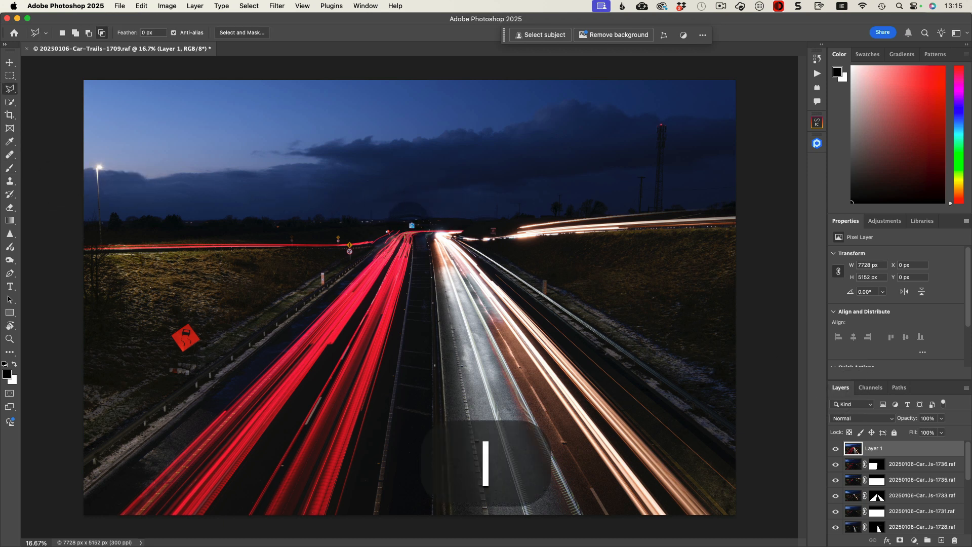
pyautogui.click(408, 222)
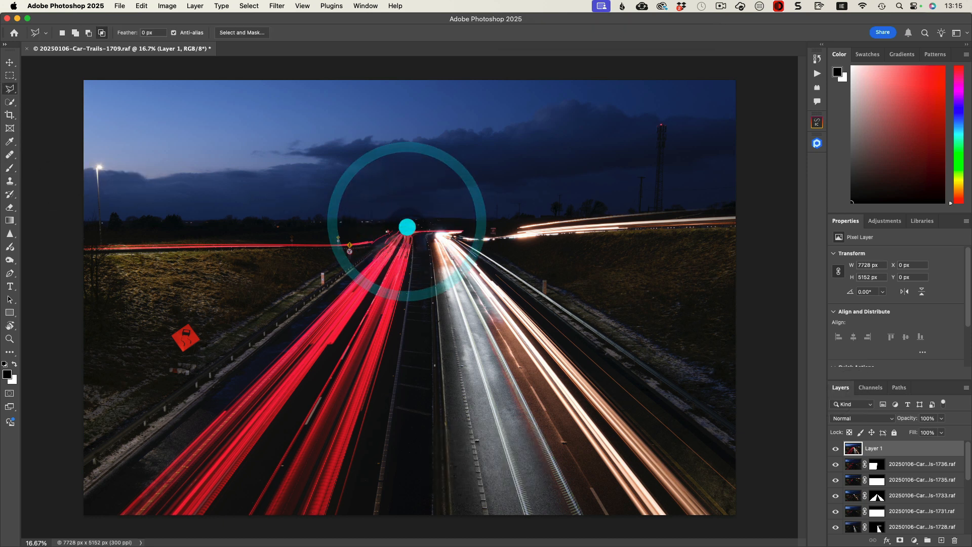
pyautogui.click(411, 224)
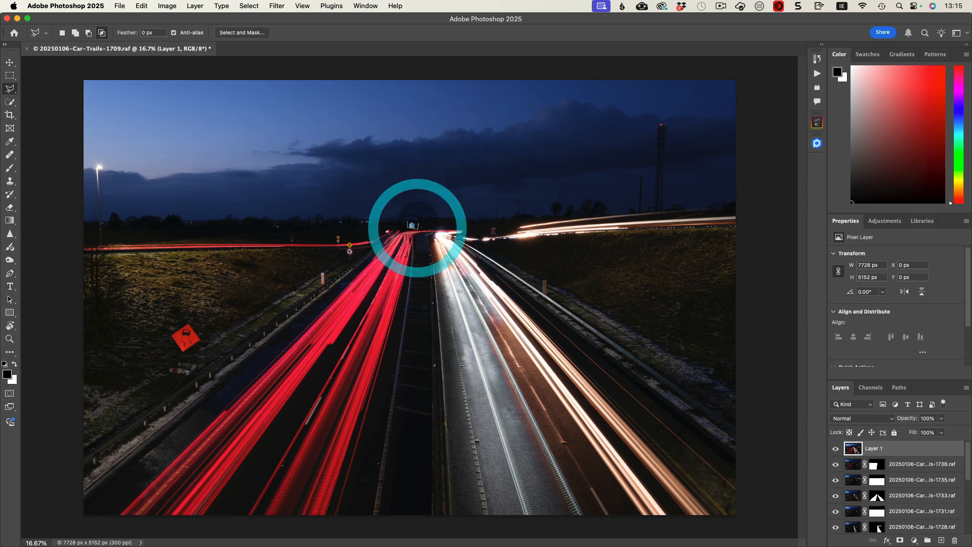
pyautogui.click(408, 222)
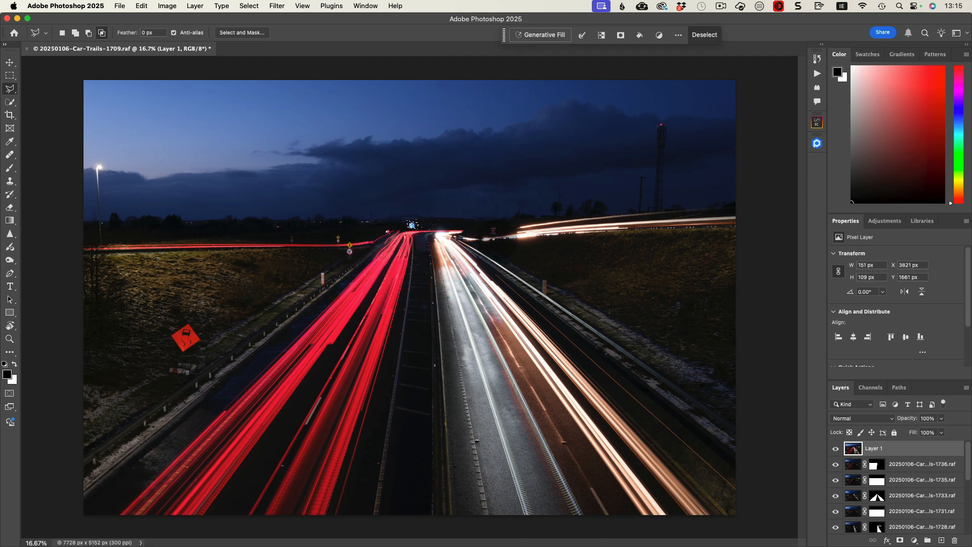
pyautogui.press('shift')
pyautogui.hotkey('shift', 'BackSpace')
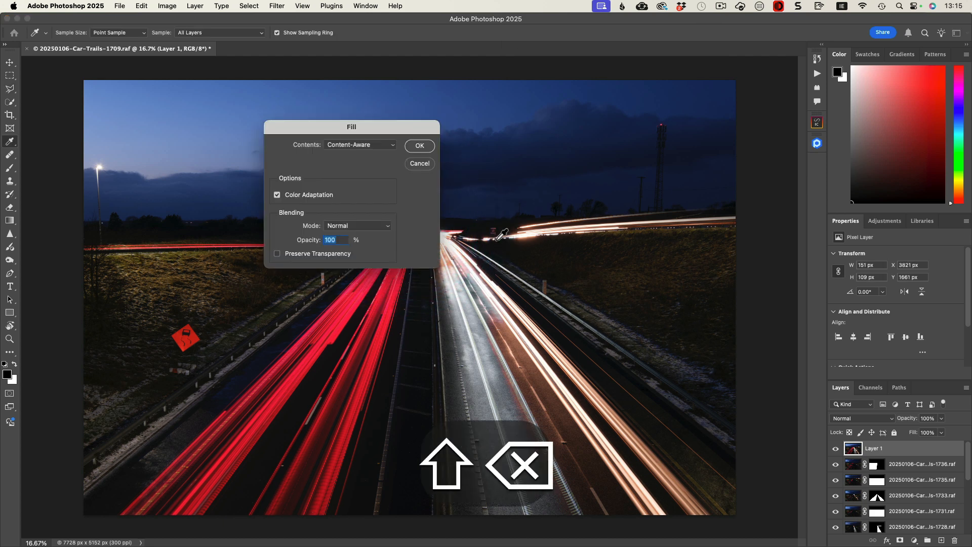
pyautogui.click(365, 144)
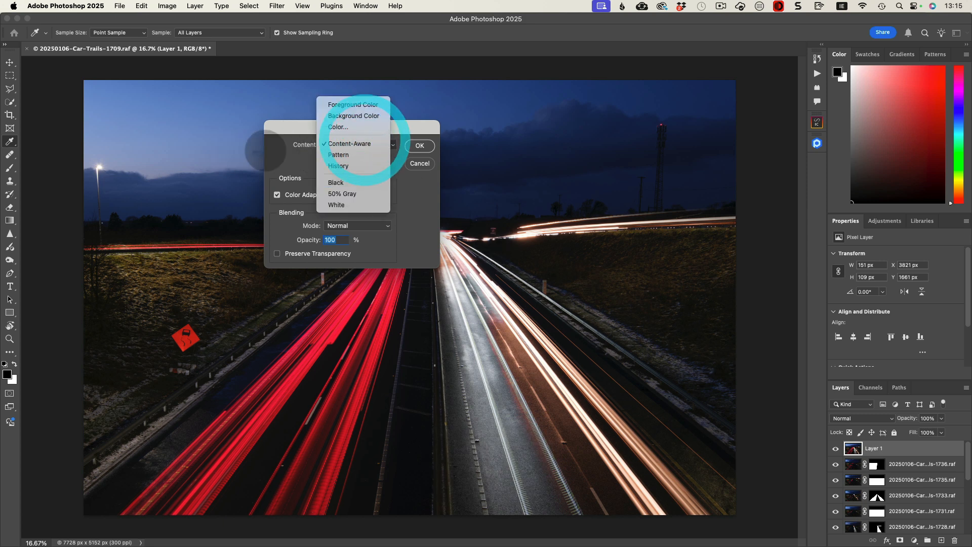
pyautogui.click(336, 144)
pyautogui.click(419, 146)
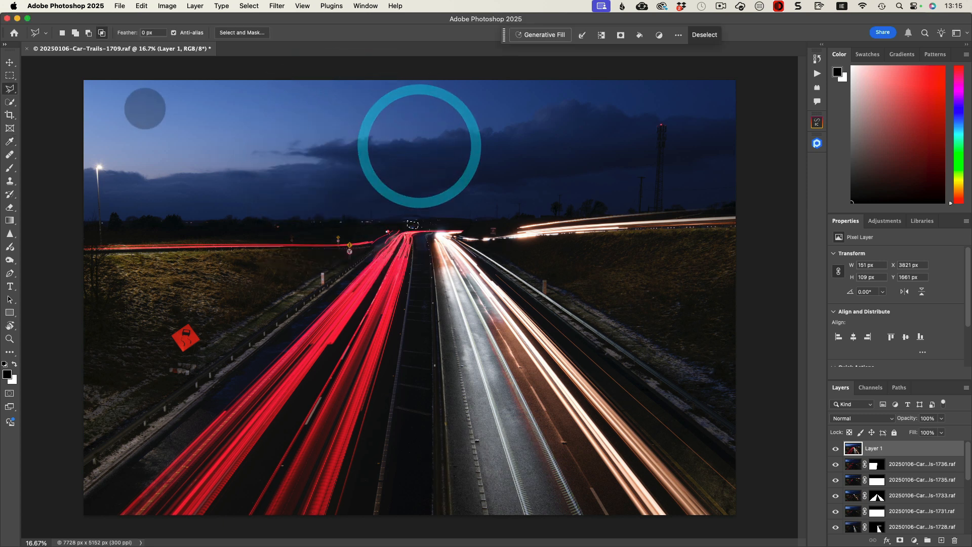
pyautogui.press('super+d')
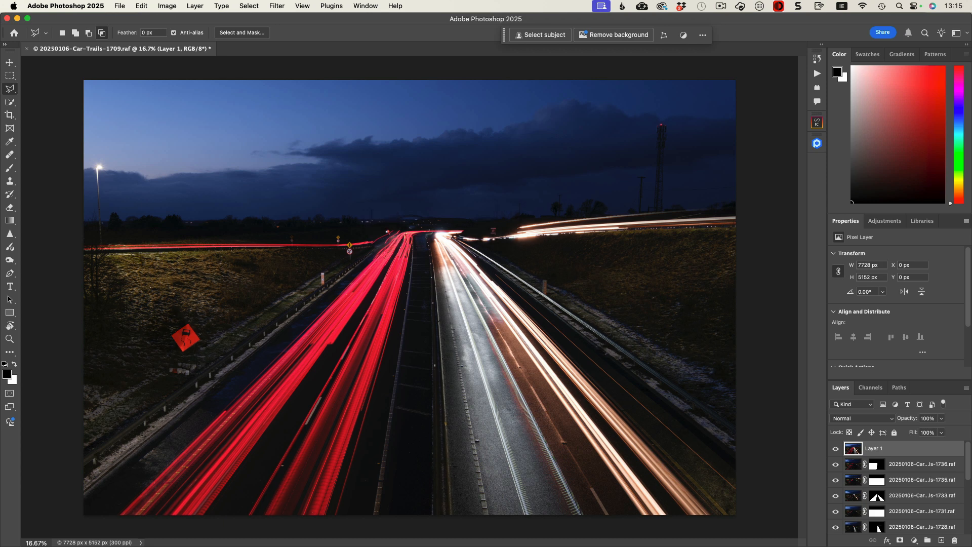
# Outline the red roadworks sign and its base on the grass verge, replace them with a Content-Aware fill, and deselect.
pyautogui.click(168, 337)
pyautogui.click(172, 350)
pyautogui.click(163, 360)
pyautogui.click(161, 380)
pyautogui.click(180, 381)
pyautogui.click(196, 375)
pyautogui.click(207, 361)
pyautogui.click(197, 355)
pyautogui.click(206, 326)
pyautogui.click(187, 317)
pyautogui.click(169, 334)
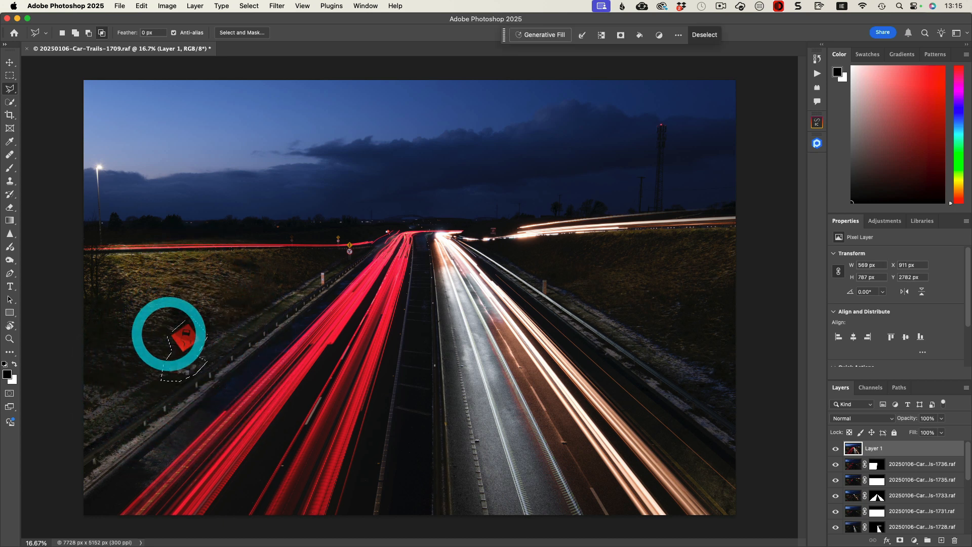
pyautogui.hotkey('shift', 'BackSpace')
pyautogui.hotkey('shift', 'Return')
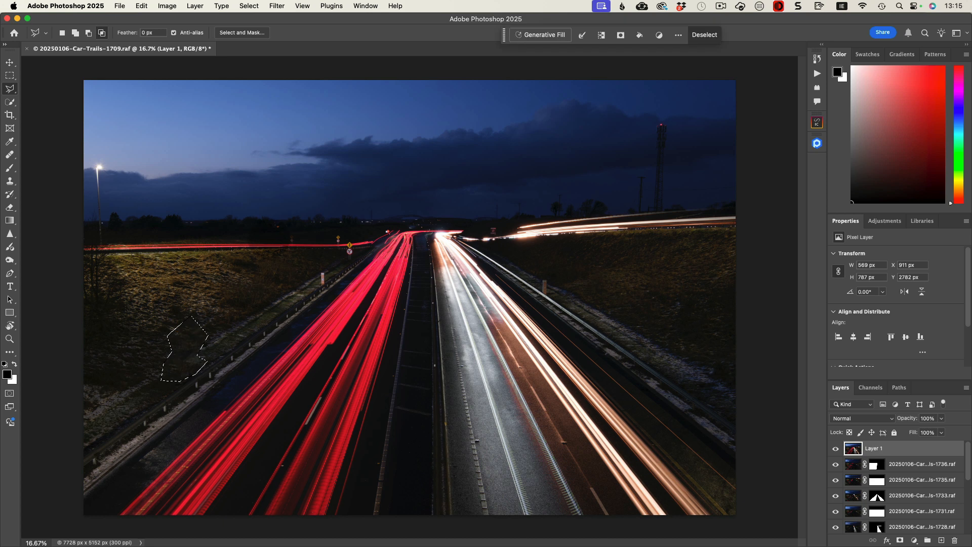
pyautogui.press('super+d')
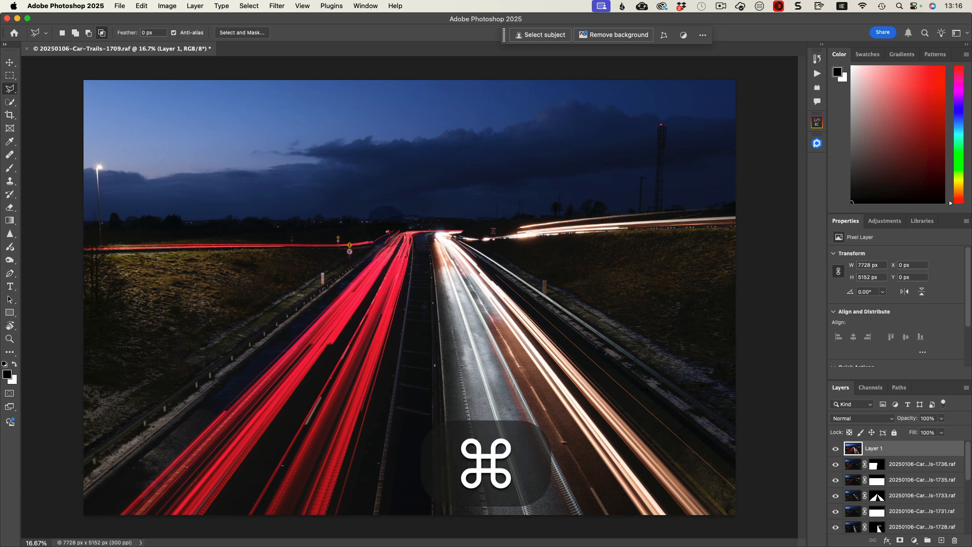
# Select the small distraction beside the far end of the red trails, replace it with a Content-Aware fill, and deselect.
pyautogui.press('super+equal')
pyautogui.click(372, 195)
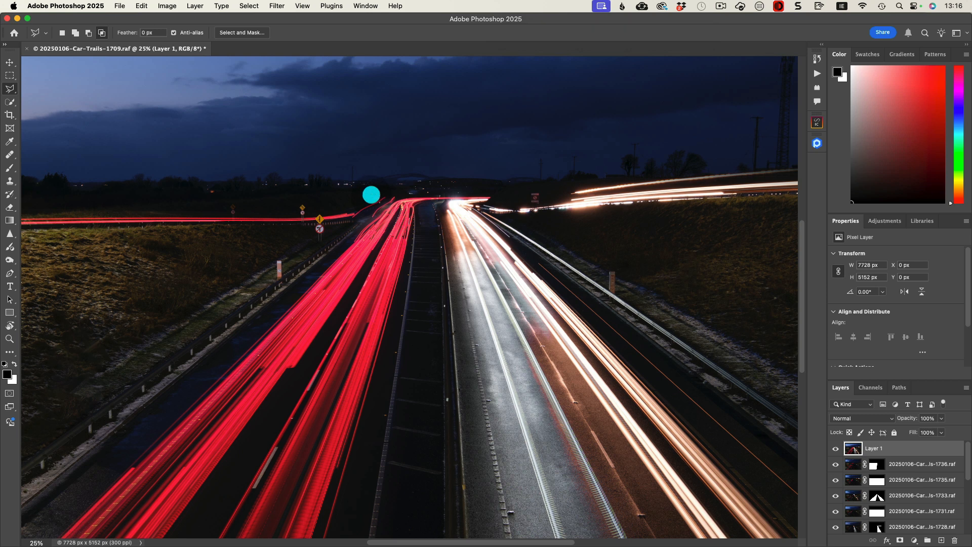
pyautogui.click(372, 199)
pyautogui.click(375, 199)
pyautogui.click(380, 200)
pyautogui.click(382, 194)
pyautogui.click(379, 194)
pyautogui.click(371, 194)
pyautogui.hotkey('shift', 'BackSpace')
pyautogui.press('Return')
pyautogui.press('Return')
pyautogui.press('super+d')
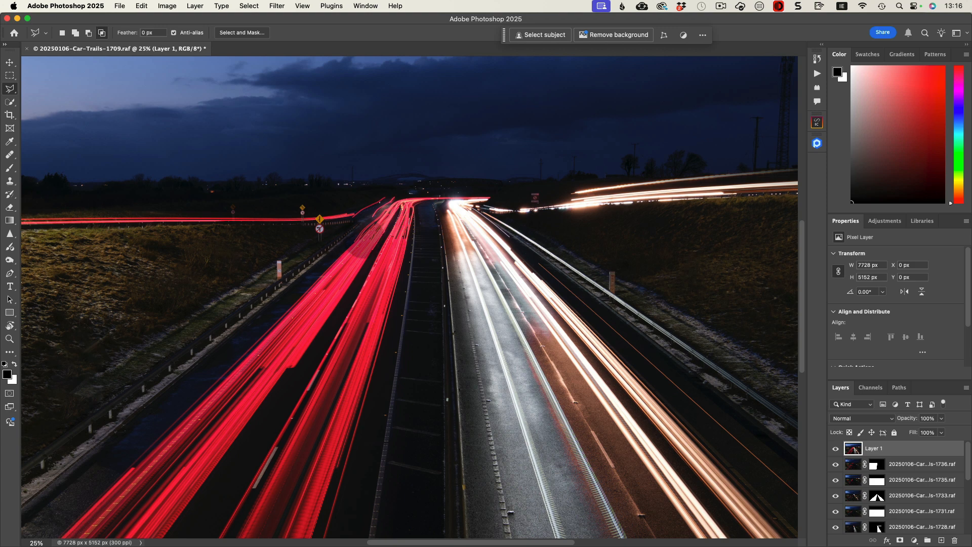
pyautogui.scroll(-1, 483, 279)
pyautogui.scroll(5, 483, 279)
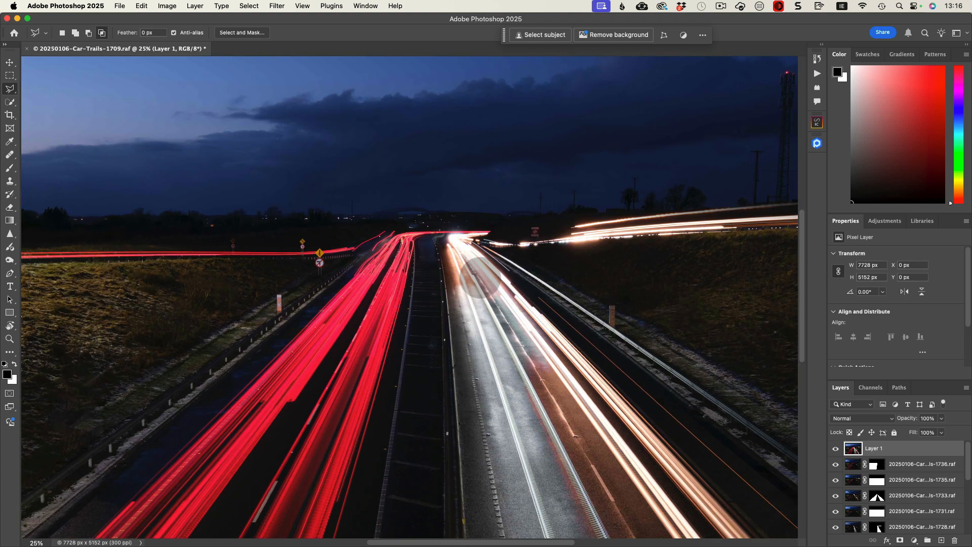
pyautogui.press('super+minus')
pyautogui.press('super+minus')
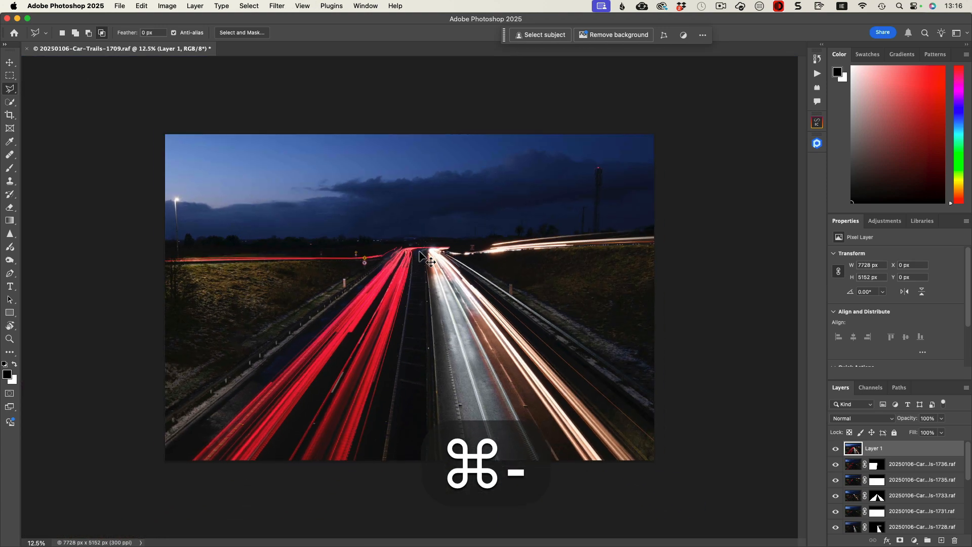
pyautogui.press('super+equal')
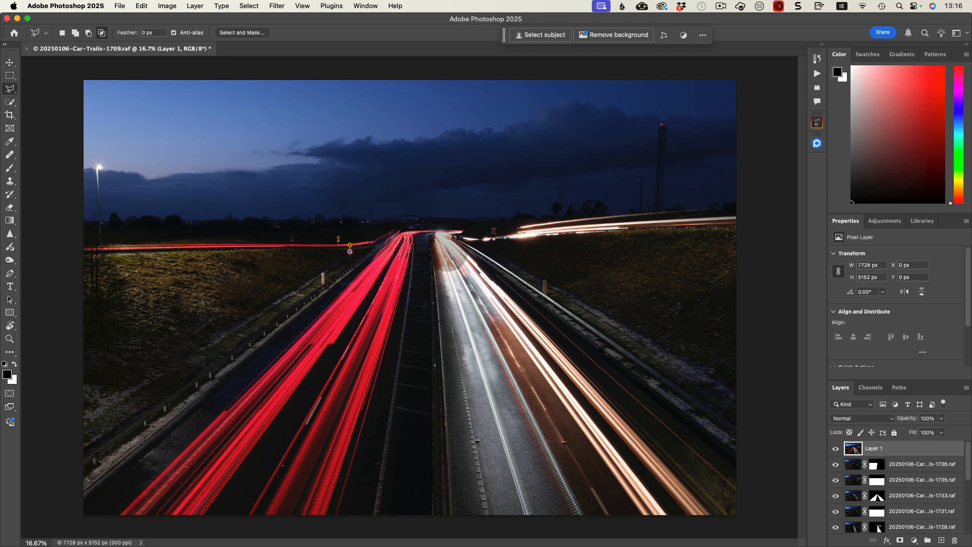
# Merge all visible layers into one and convert the merged layer into the background.
pyautogui.press('super')
pyautogui.press('shift+super')
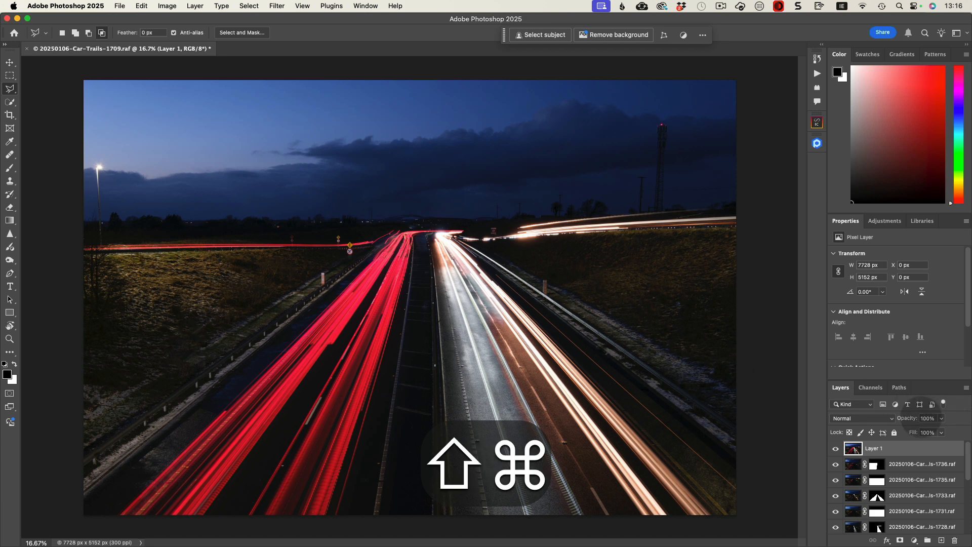
pyautogui.scroll(-5, 938, 478)
pyautogui.scroll(-1, 938, 479)
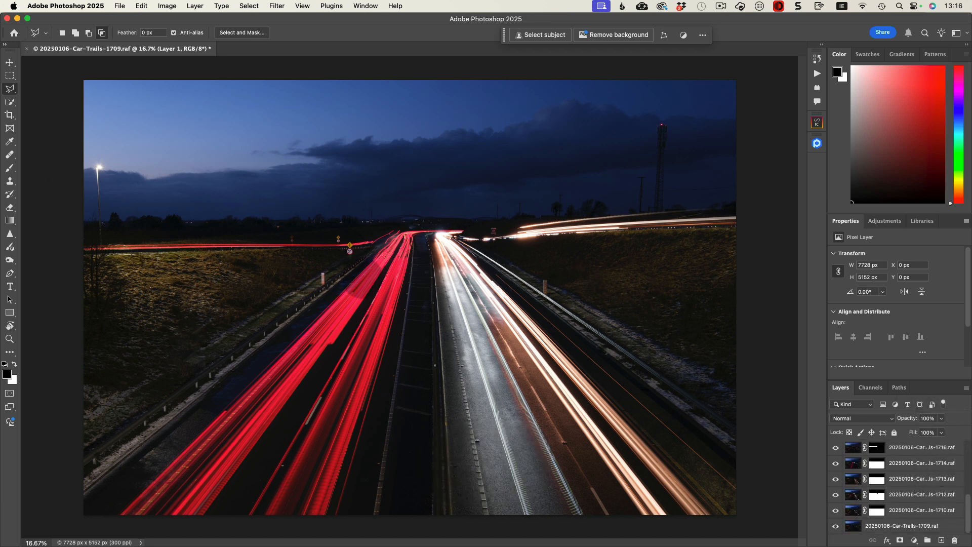
pyautogui.scroll(6, 904, 486)
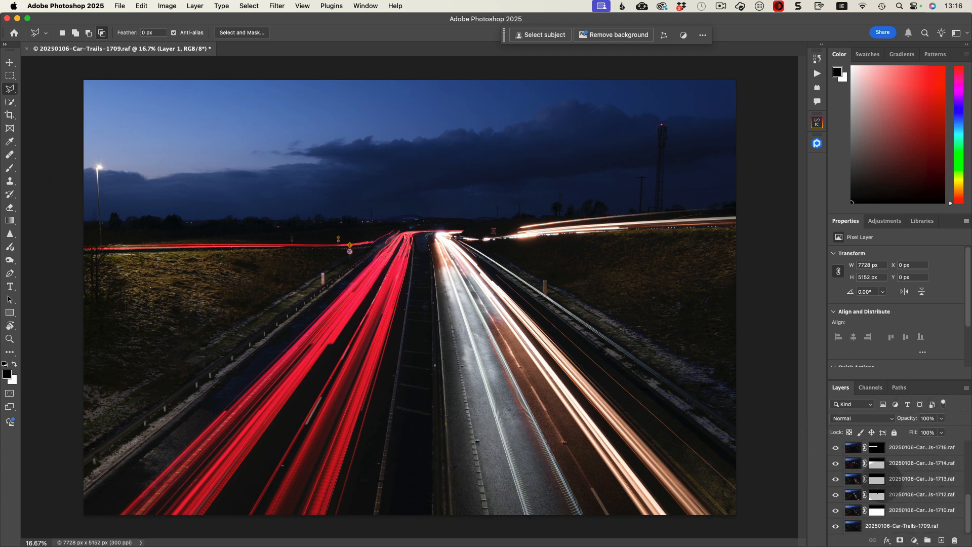
pyautogui.scroll(-6, 898, 489)
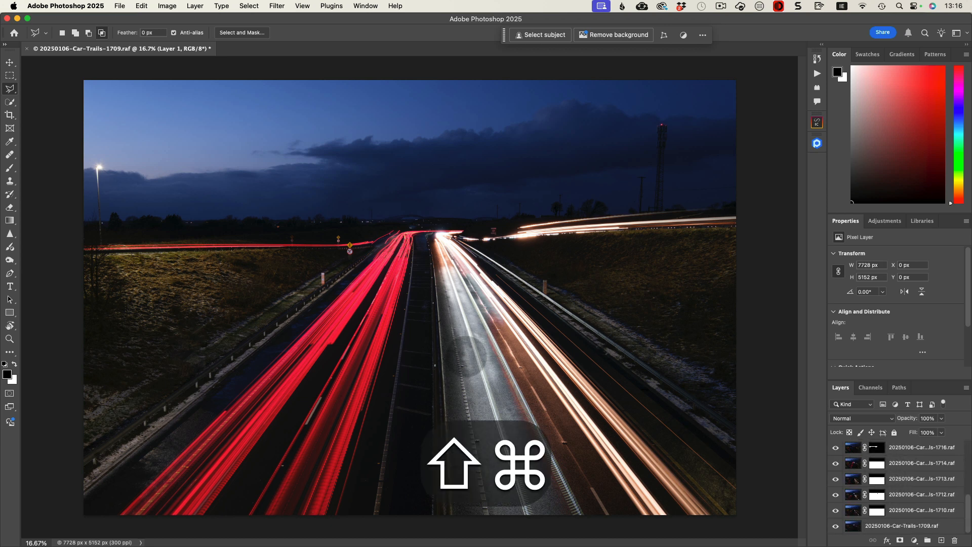
pyautogui.press('shift+super+e')
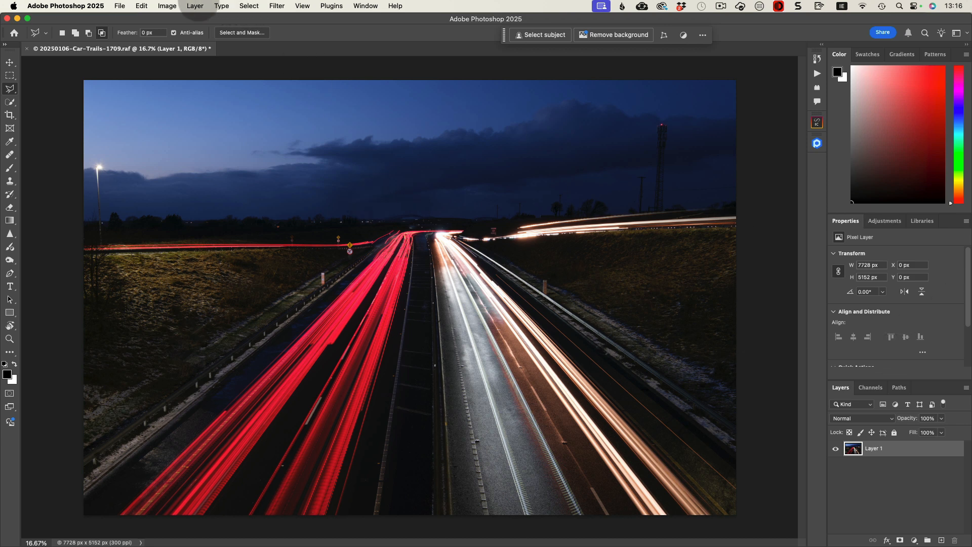
pyautogui.click(195, 6)
pyautogui.moveTo(200, 19)
pyautogui.click(350, 29)
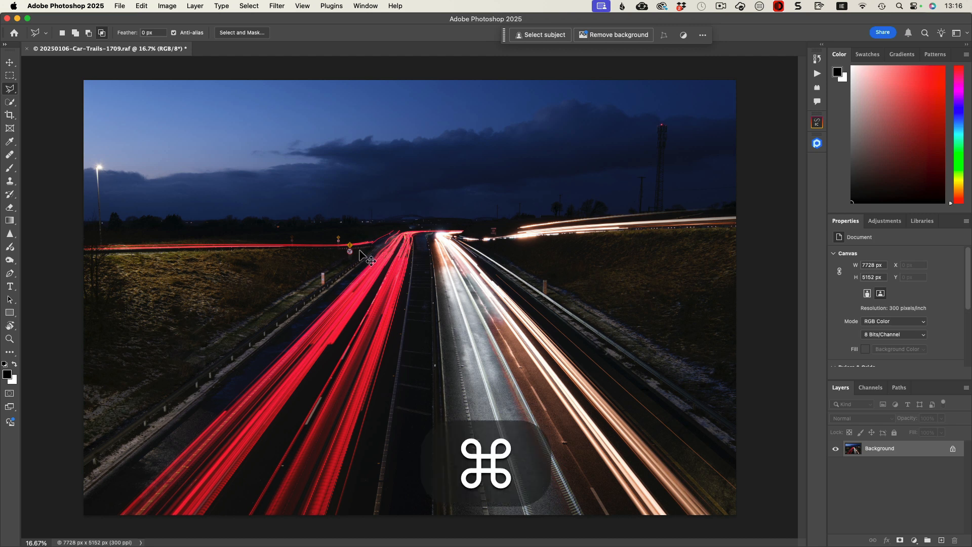
# Save the flattened composite, switch to Lightroom Classic, and view 20250106-Car-Trails-1736-Edit-2.tif full screen.
pyautogui.press('super+s')
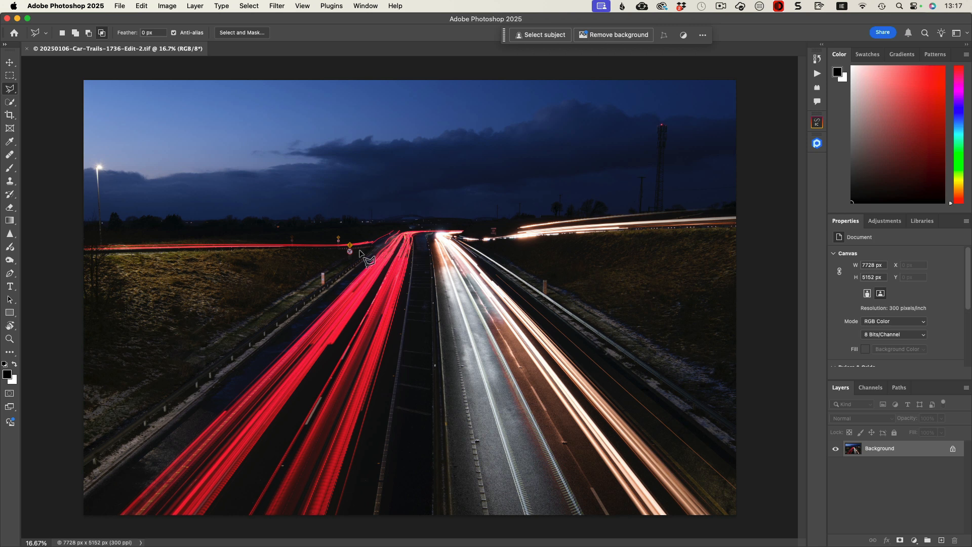
pyautogui.press('super+Tab')
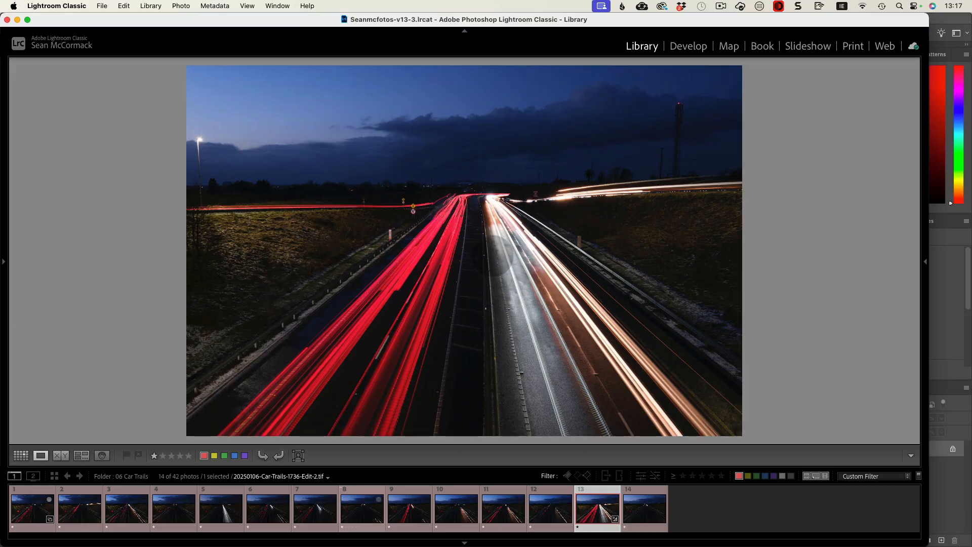
pyautogui.press('f')
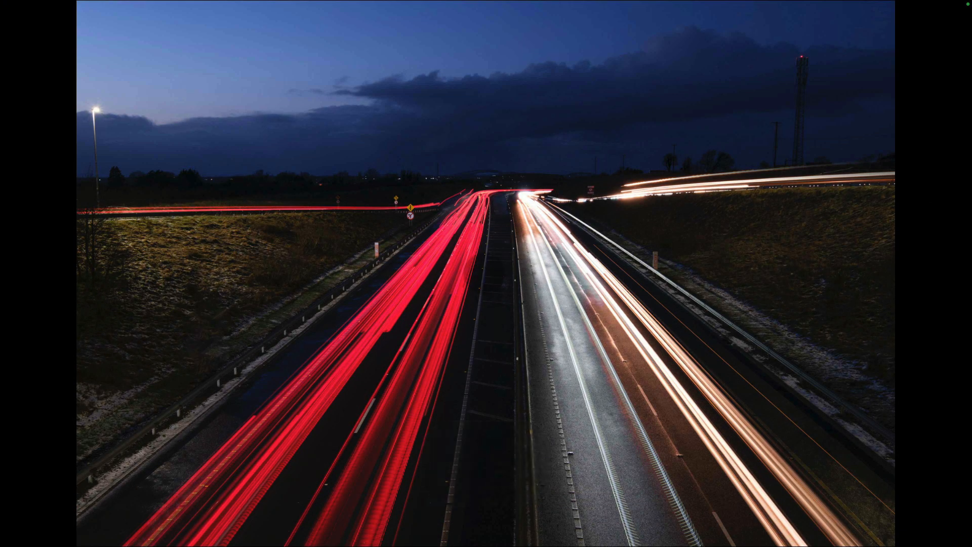